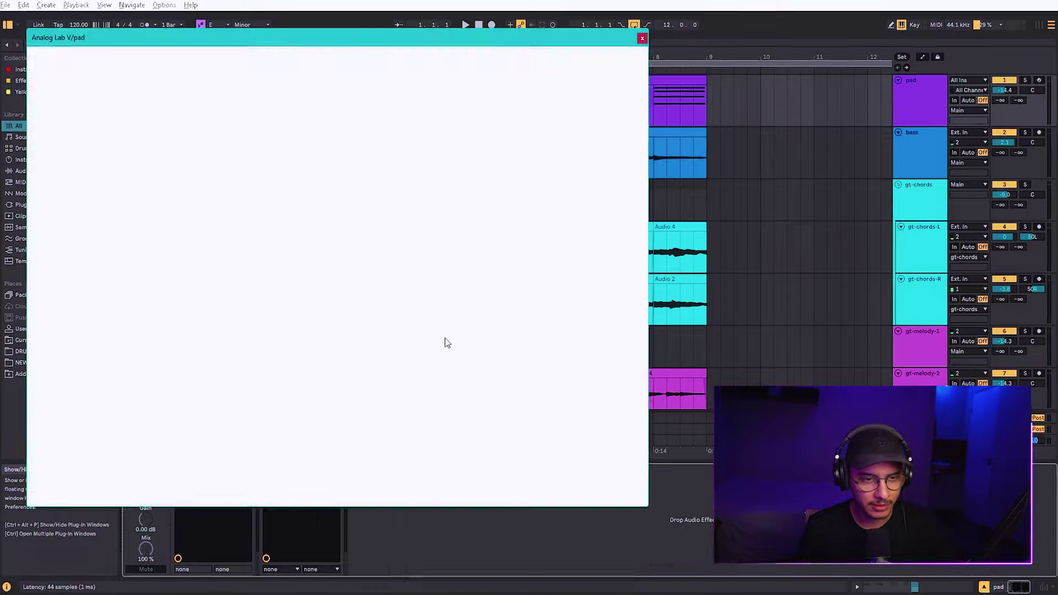
Move the pad's Analog Lab V window aside and show the preset Keys - Get Along Better.
drag(329, 37, 571, 84)
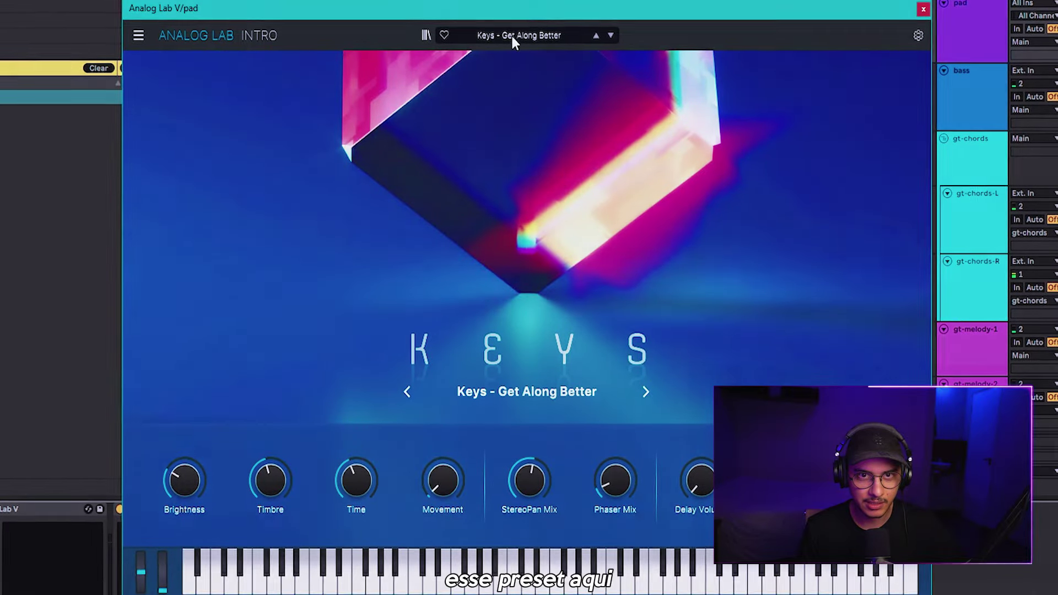
click(512, 35)
Open the notes of the pad track's MIDI clip and enlarge the note rows enough to read the pitch names.
click(688, 107)
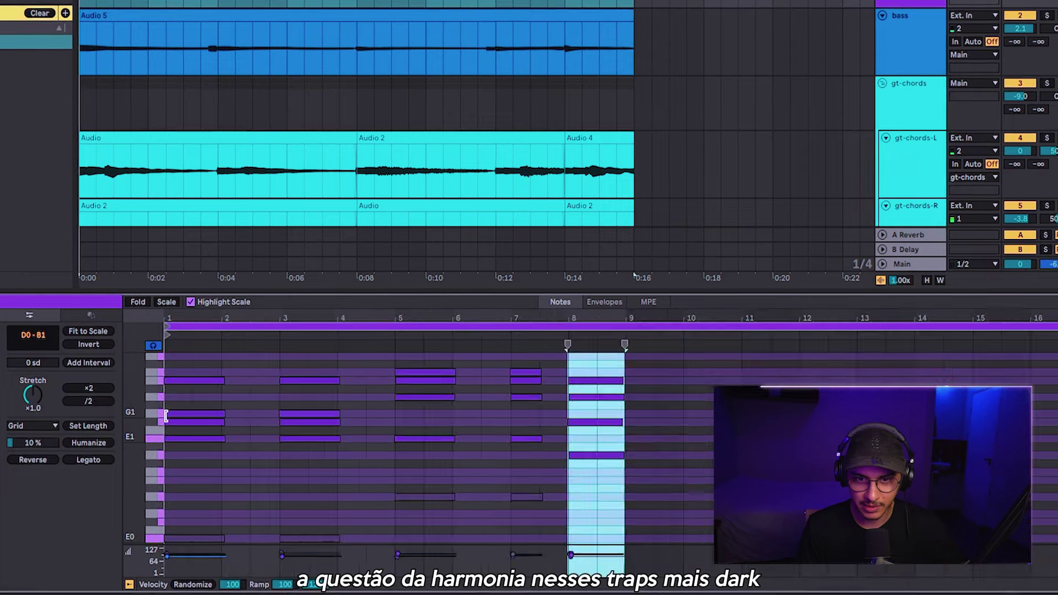
click(167, 362)
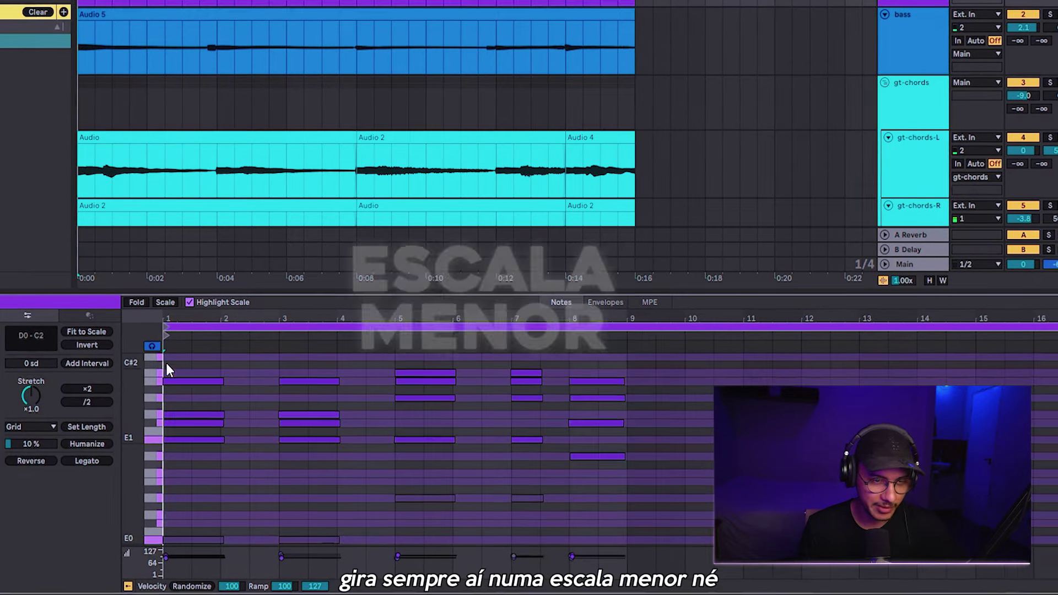
scroll(166, 368, up, 2)
scroll(168, 427, up, 3)
scroll(167, 427, up, 1)
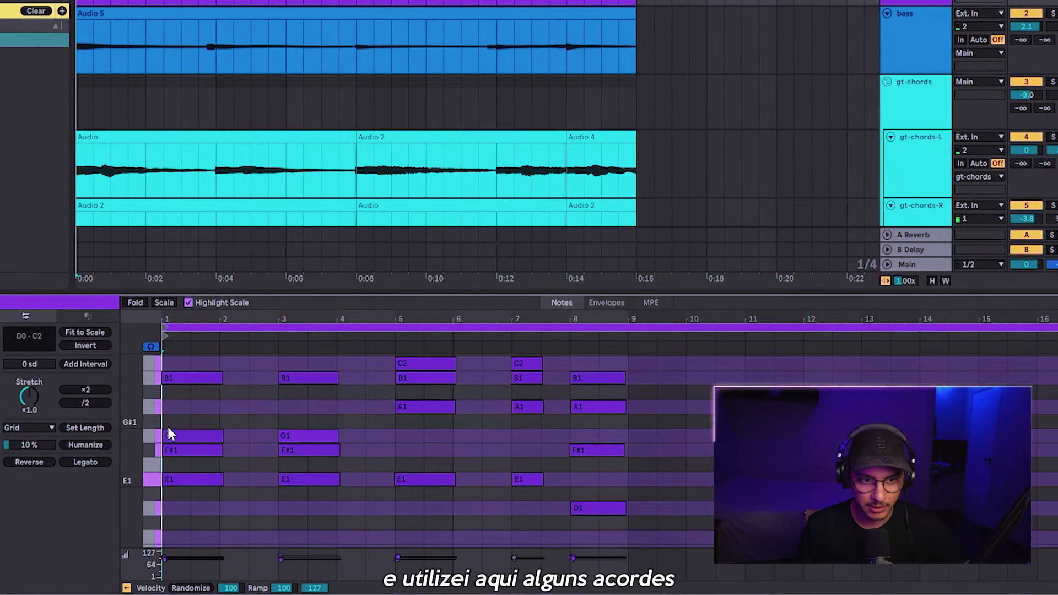
scroll(199, 468, up, 1)
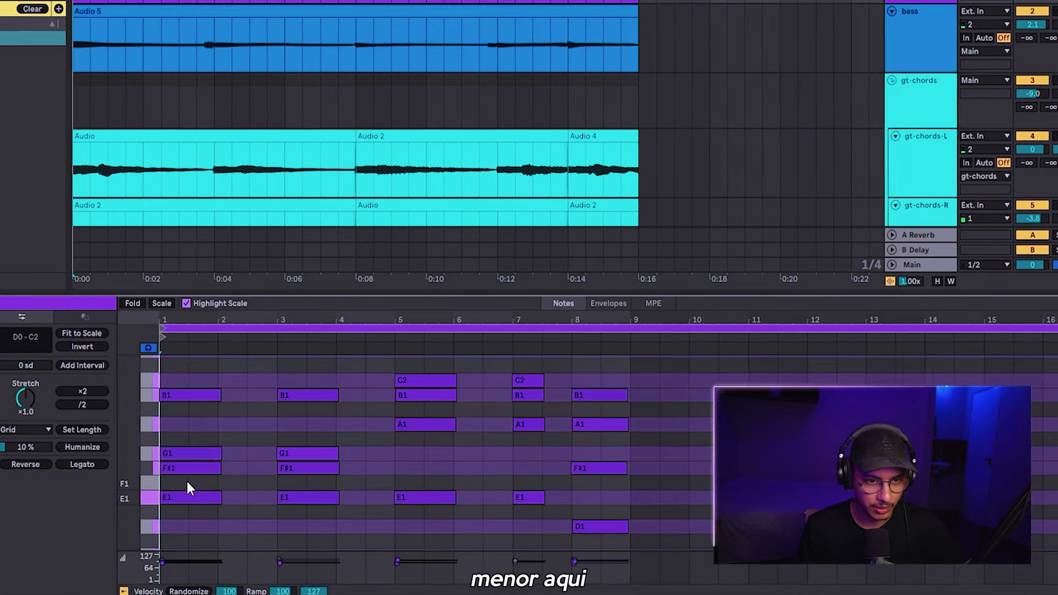
Try the F#1 note of the bar 1 chord one octave higher, return it to F#1 and select it.
click(203, 472)
key(shift+Up)
scroll(314, 462, down, 1)
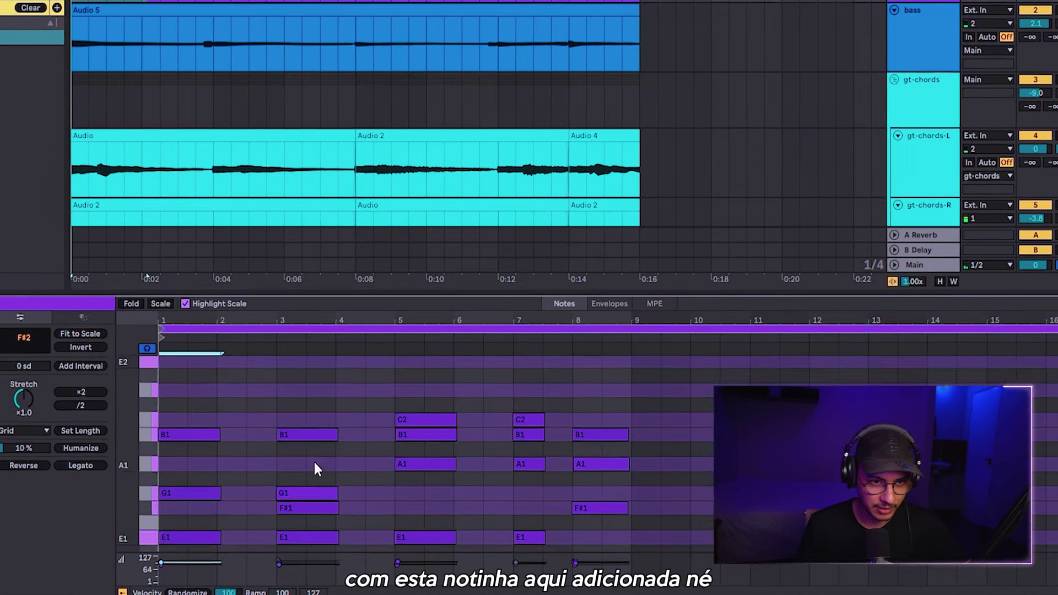
scroll(297, 454, down, 2)
key(shift+Down)
click(206, 468)
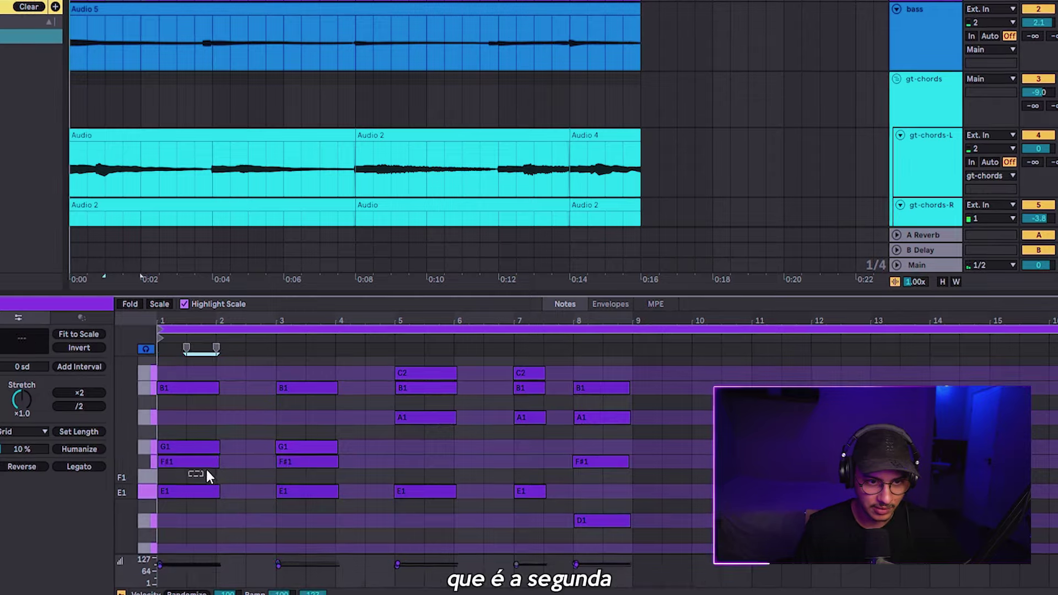
click(207, 465)
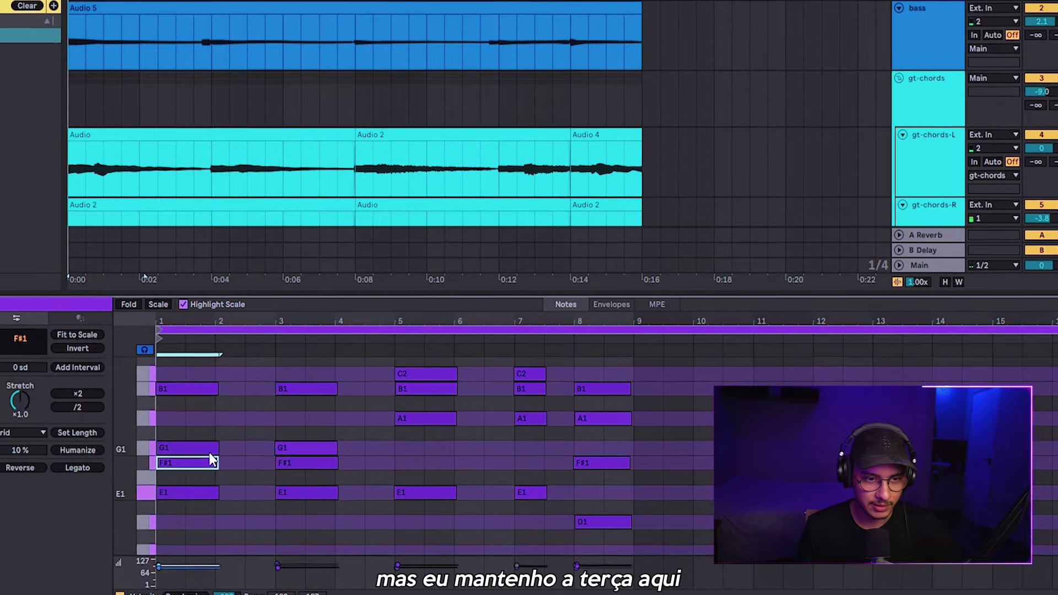
Select the notes of the bar 1 chord, E1 to B1, and then those of the bar 5 chord, E1 to C2.
drag(181, 517, 225, 370)
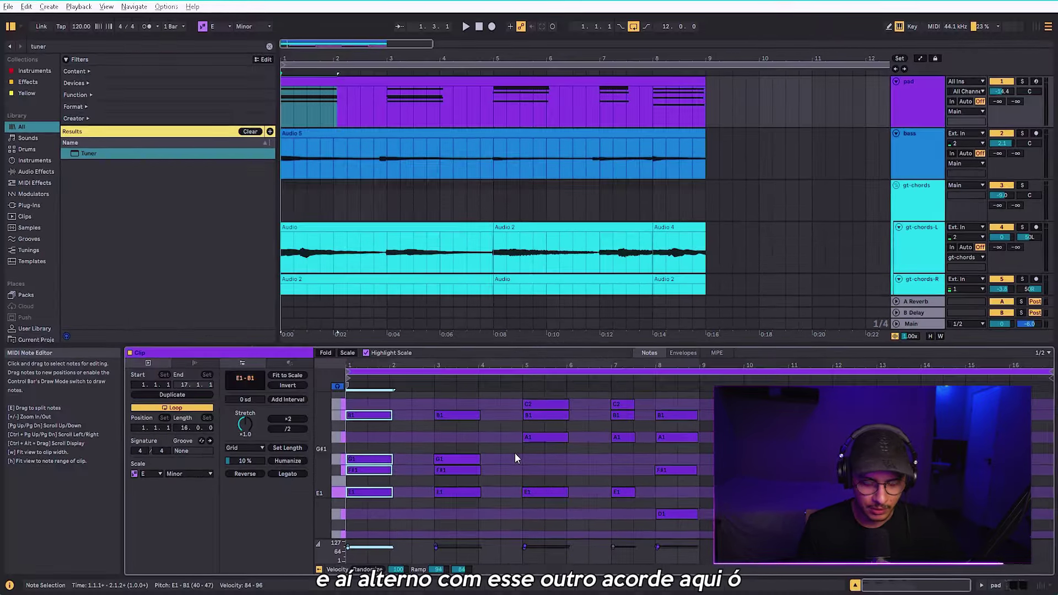
click(542, 453)
click(545, 492)
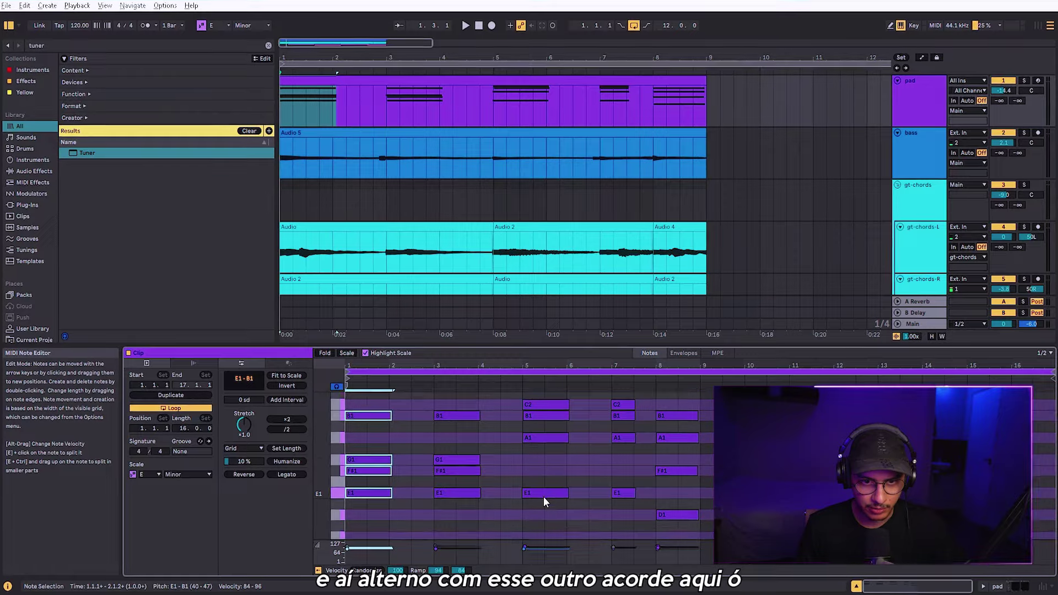
drag(545, 502, 570, 398)
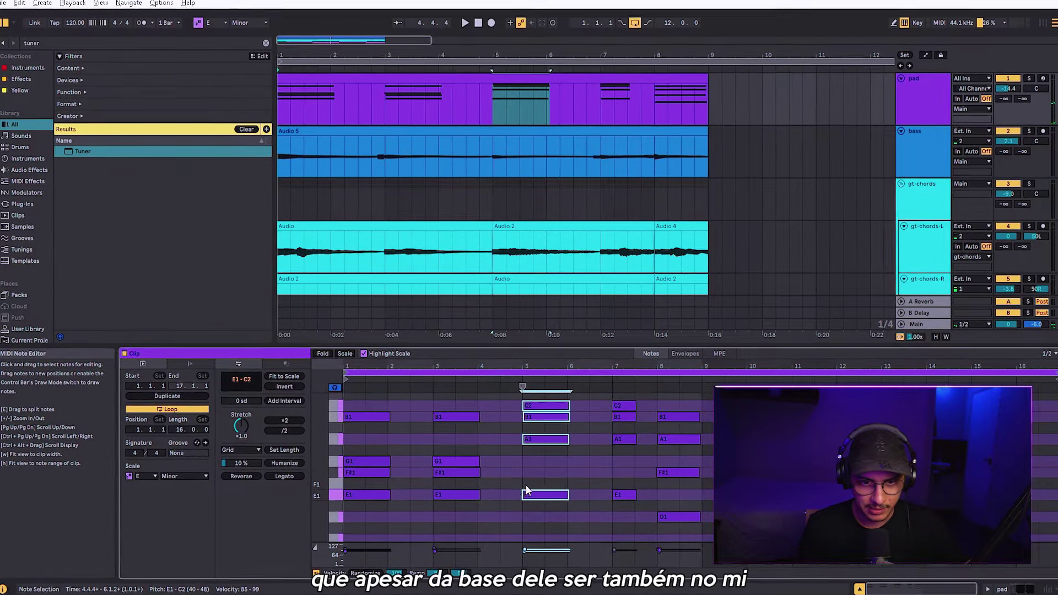
Select the E1 notes at bars 5 and 7, then the A1, E1 and A0 notes of the bar 5 chord individually.
drag(515, 484, 630, 505)
scroll(593, 489, up, 3)
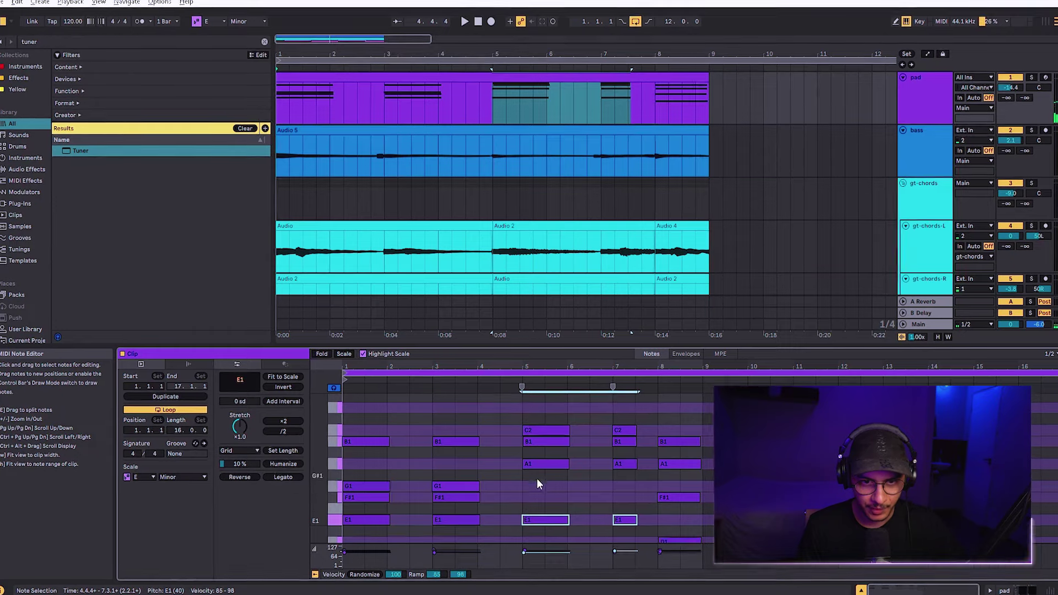
scroll(529, 462, down, 3)
click(534, 442)
scroll(531, 494, down, 4)
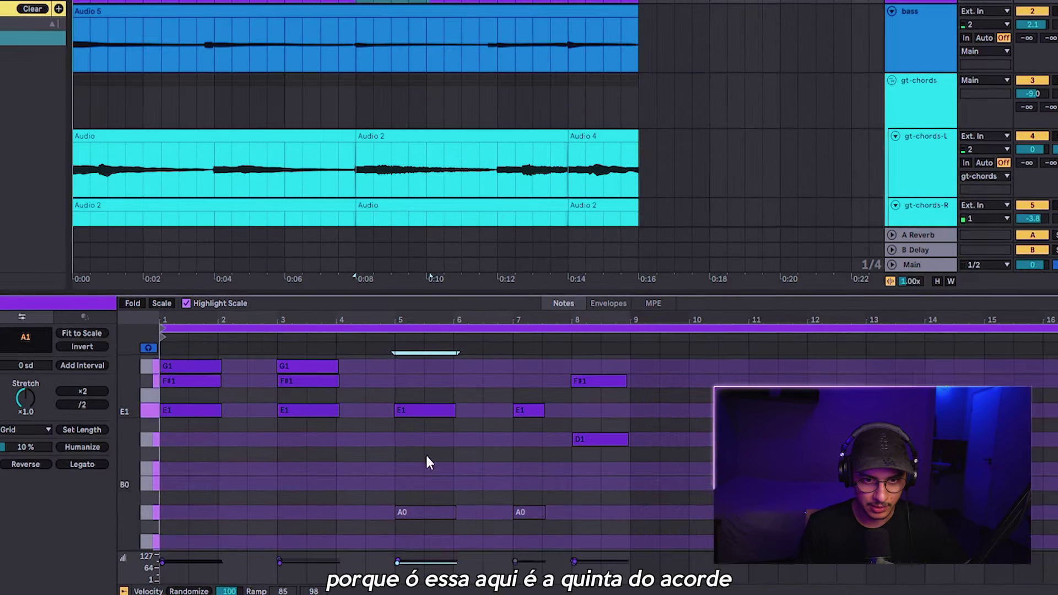
click(416, 411)
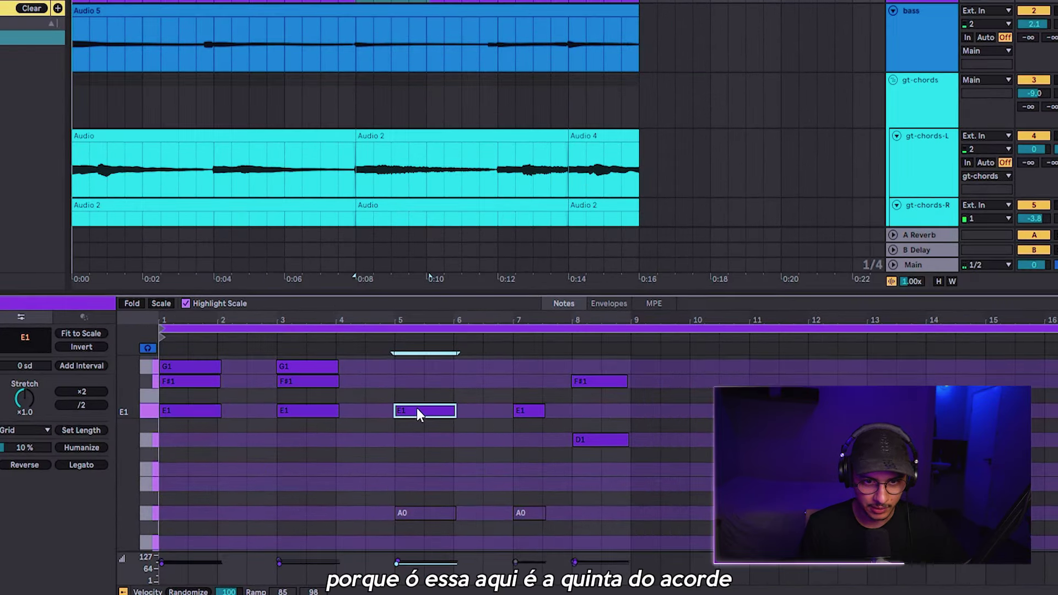
click(414, 514)
Add short C1 and B0 notes to the bar 5 chord to compare its third and second, and delete them.
double_click(411, 475)
scroll(427, 475, up, 5)
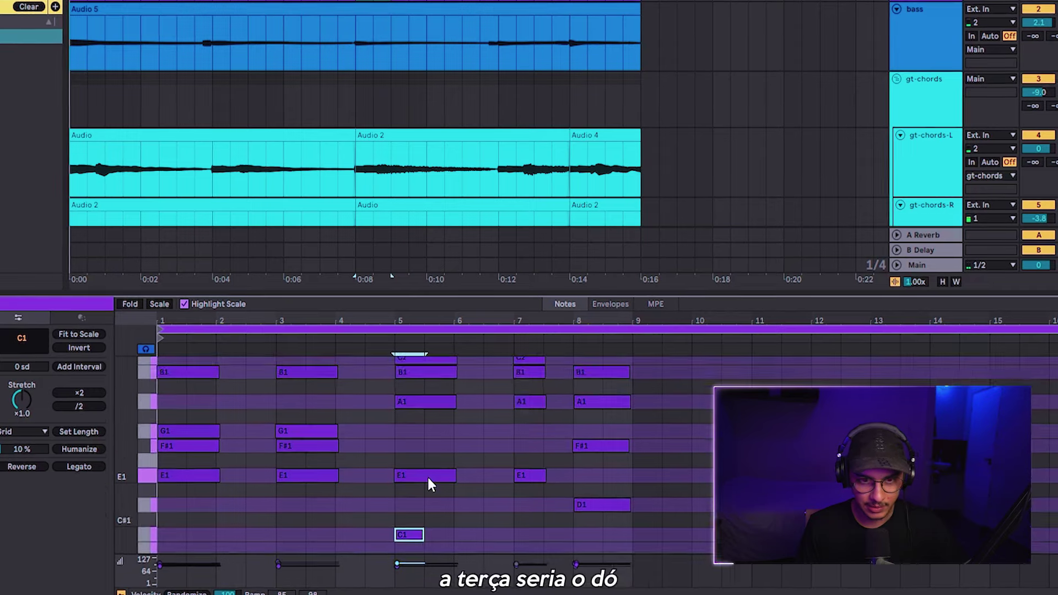
scroll(440, 434, down, 5)
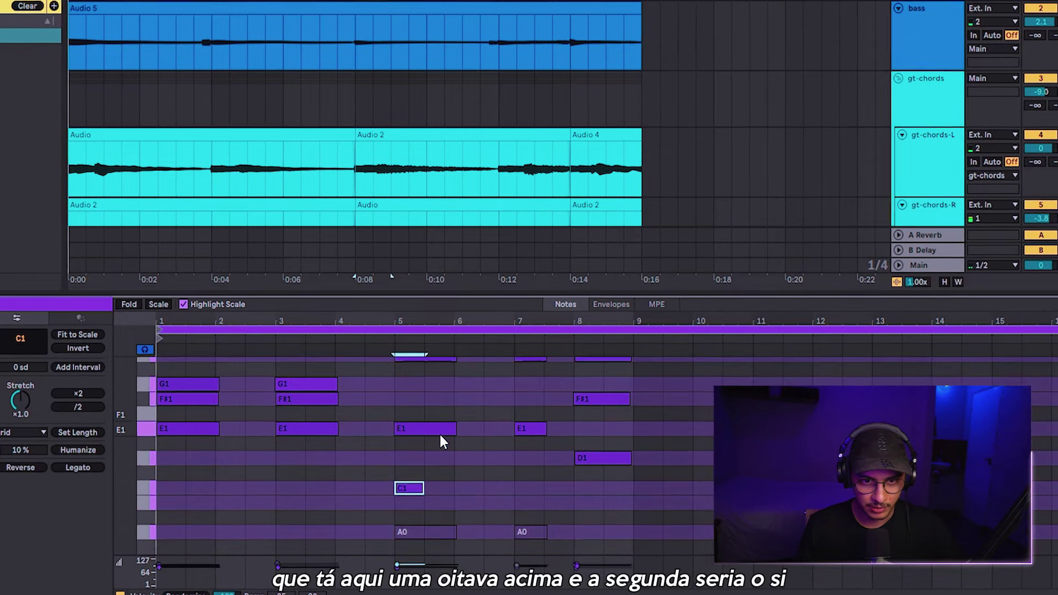
double_click(400, 508)
drag(439, 478, 408, 501)
scroll(459, 475, up, 4)
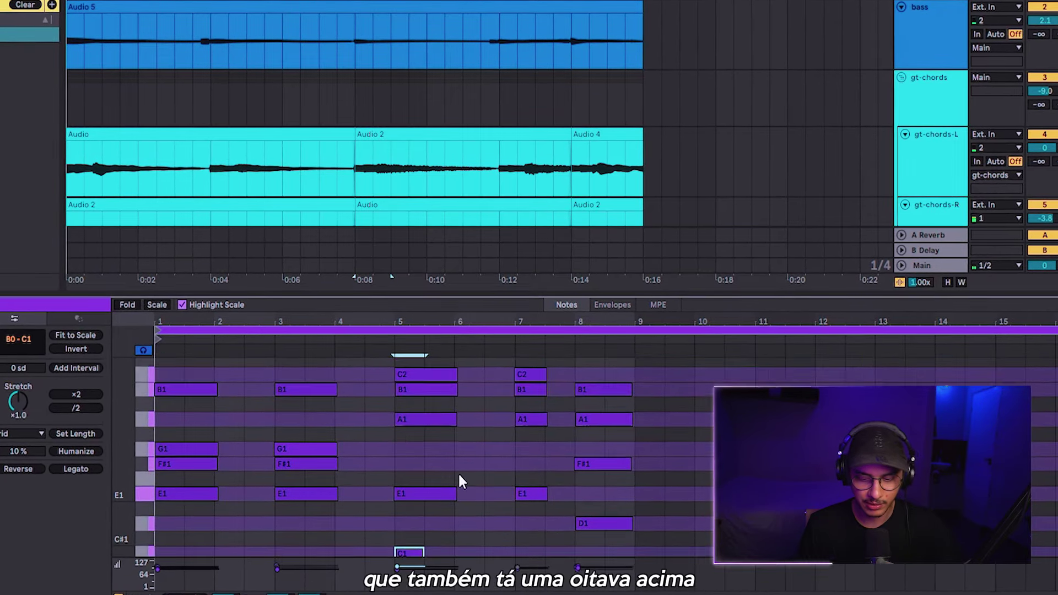
scroll(459, 475, up, 4)
key(Delete)
scroll(417, 479, down, 5)
scroll(380, 490, up, 2)
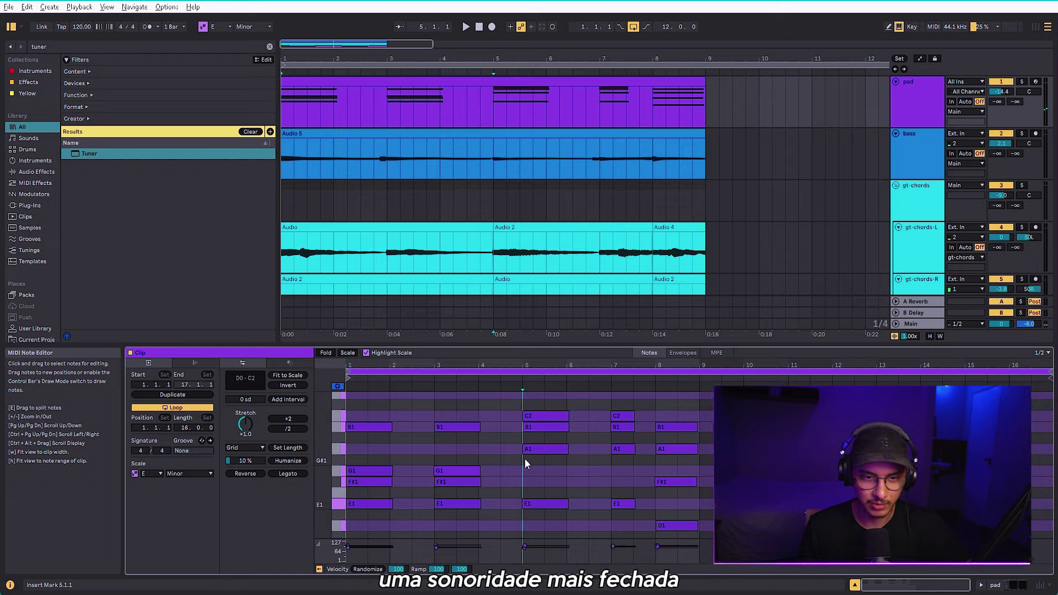
Select the full bar 8 chord, then only its D1 to A1 notes, and finally its B1 note.
scroll(524, 458, down, 1)
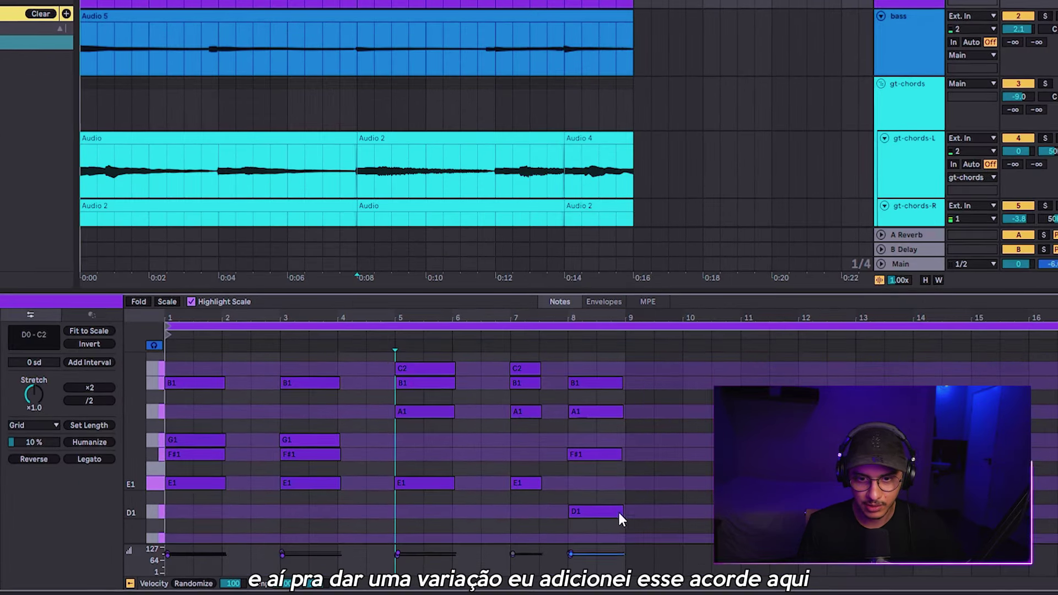
drag(644, 524, 583, 355)
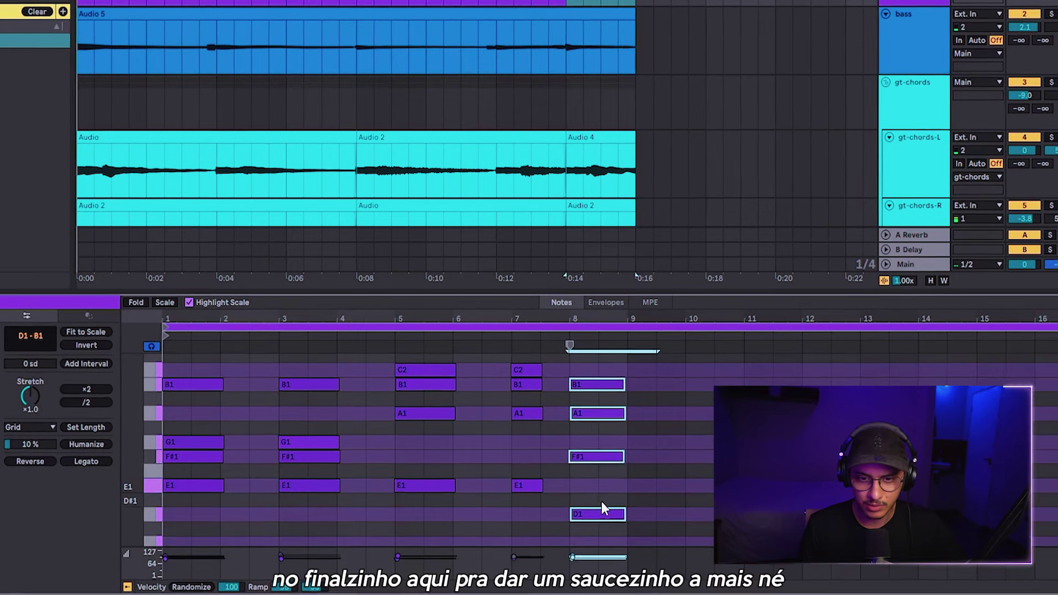
drag(637, 522, 586, 409)
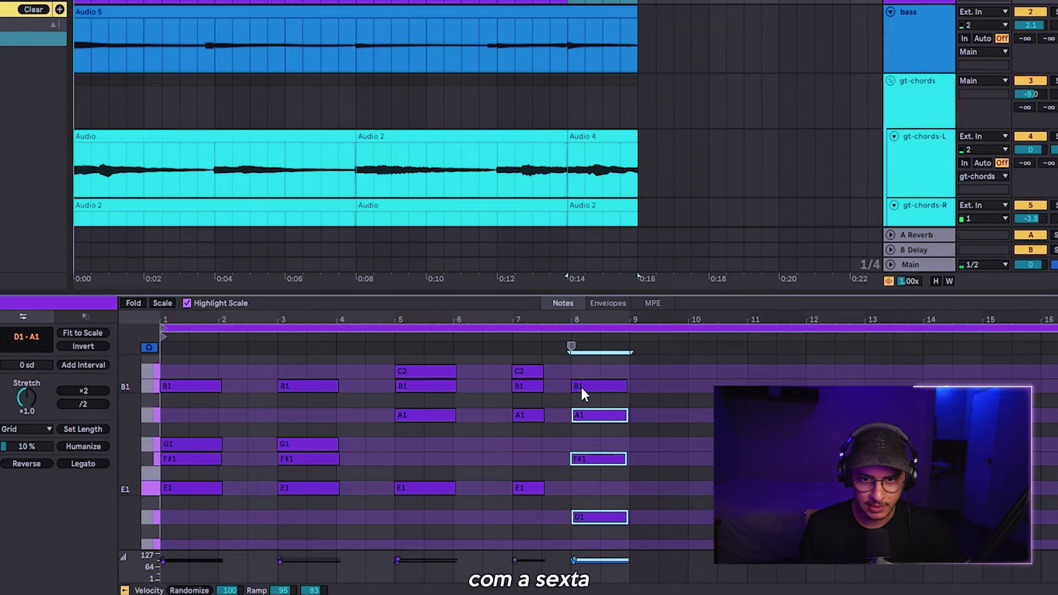
click(601, 386)
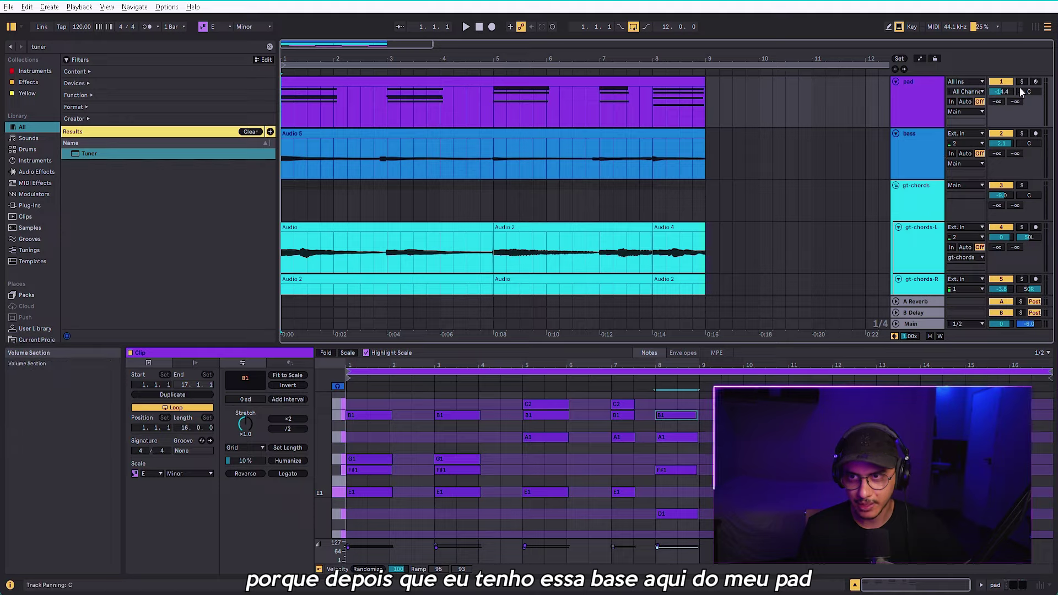
Solo the pad track.
click(1022, 82)
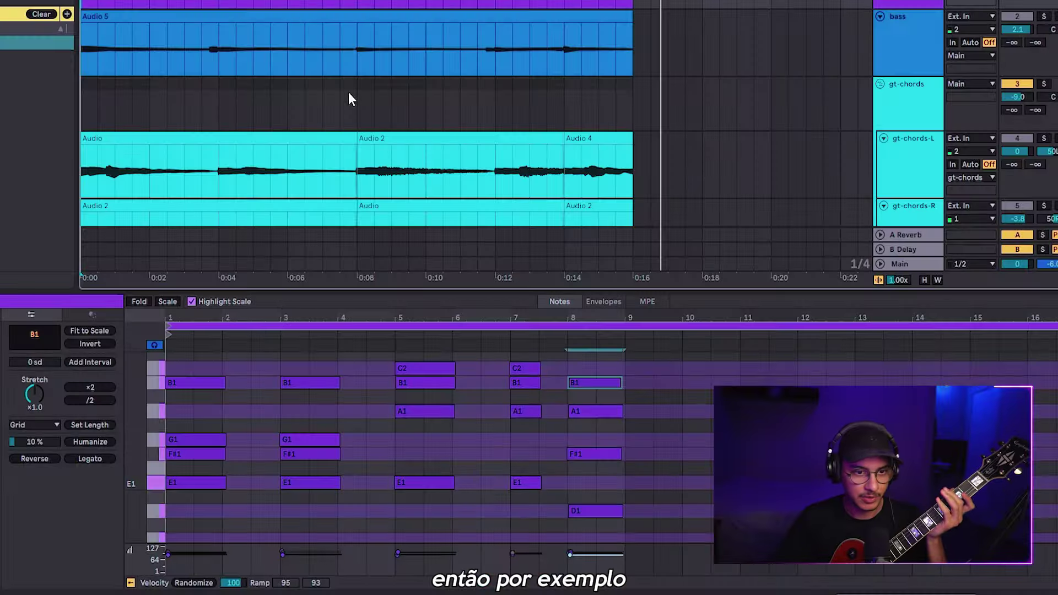
scroll(199, 480, up, 1)
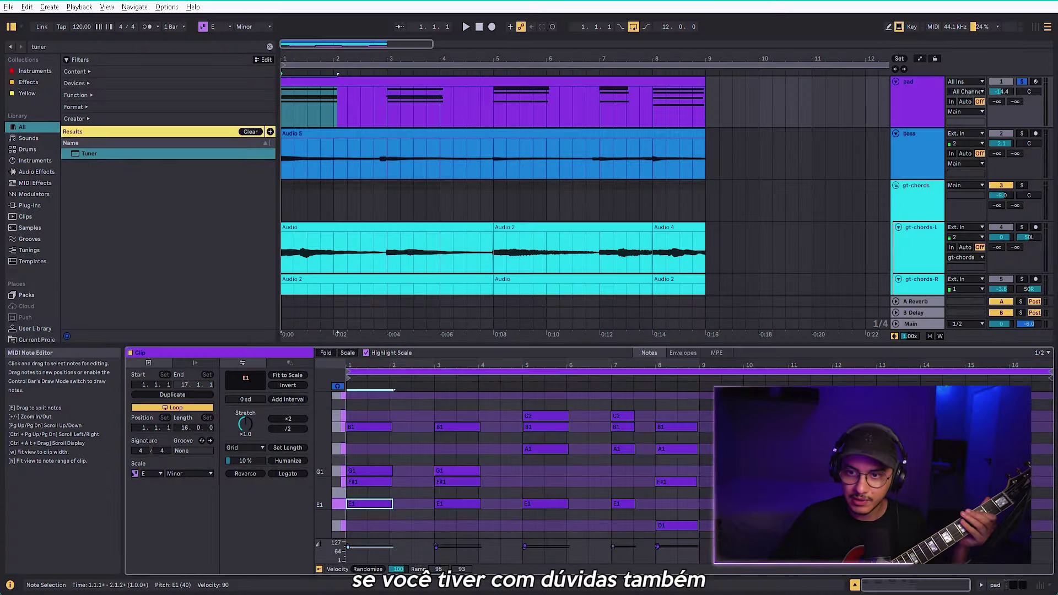
Show the Tuner device on the 8-Audio track.
scroll(812, 256, down, 5)
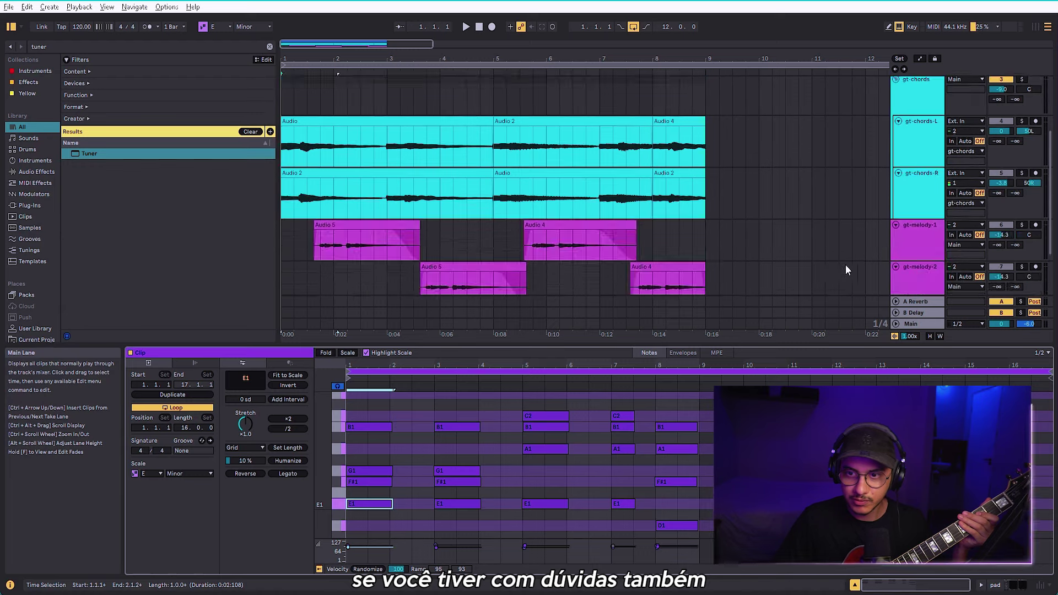
double_click(922, 238)
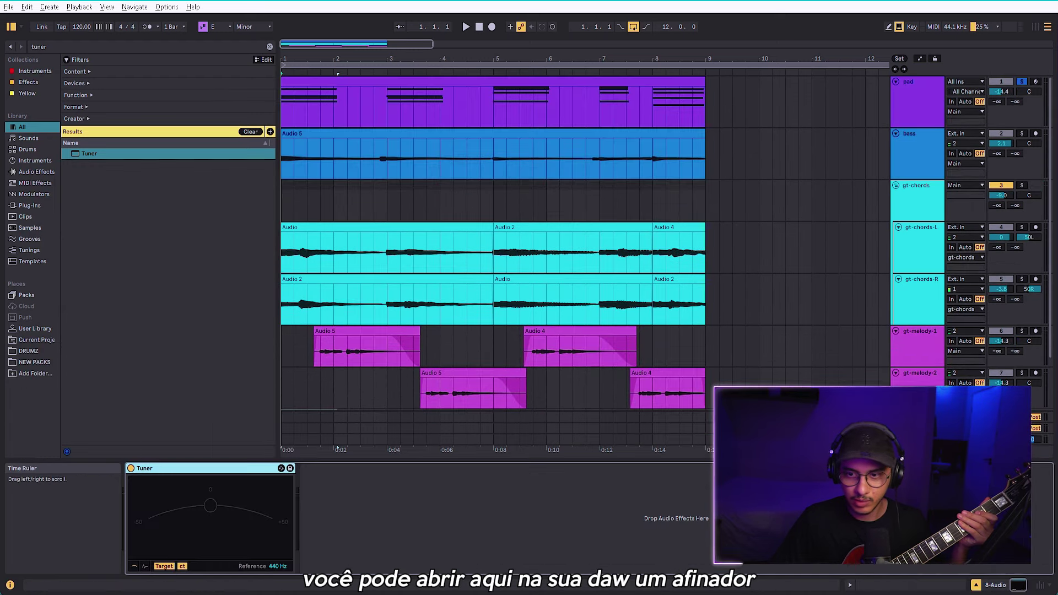
scroll(893, 368, down, 3)
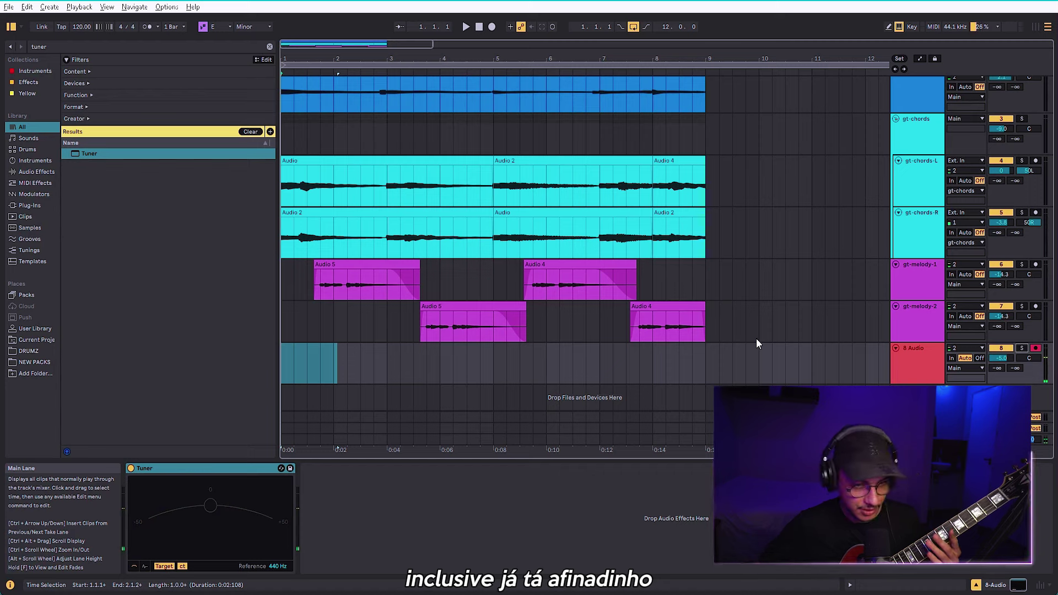
Set the insert marker to the start of the pad track and reopen its MIDI clip at the bar 1 chord.
scroll(286, 97, up, 2)
click(281, 100)
scroll(788, 326, down, 2)
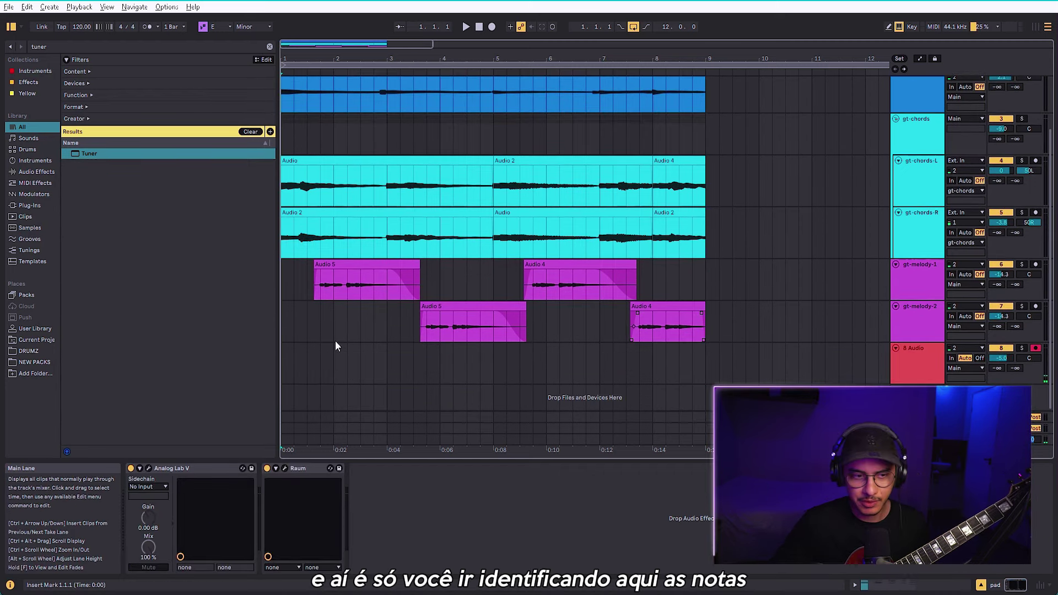
scroll(286, 108, up, 2)
click(294, 88)
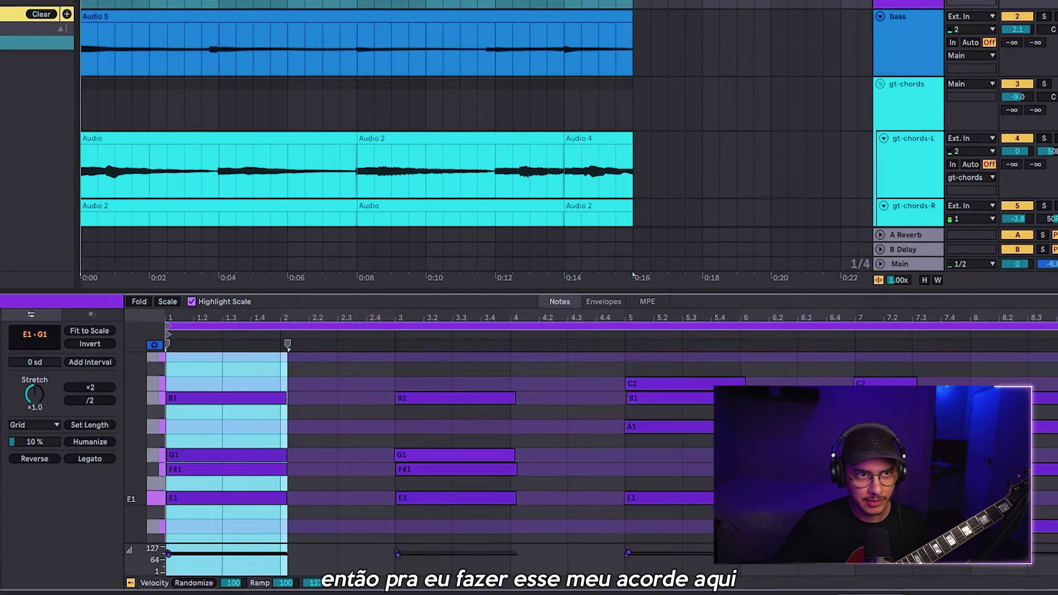
click(207, 519)
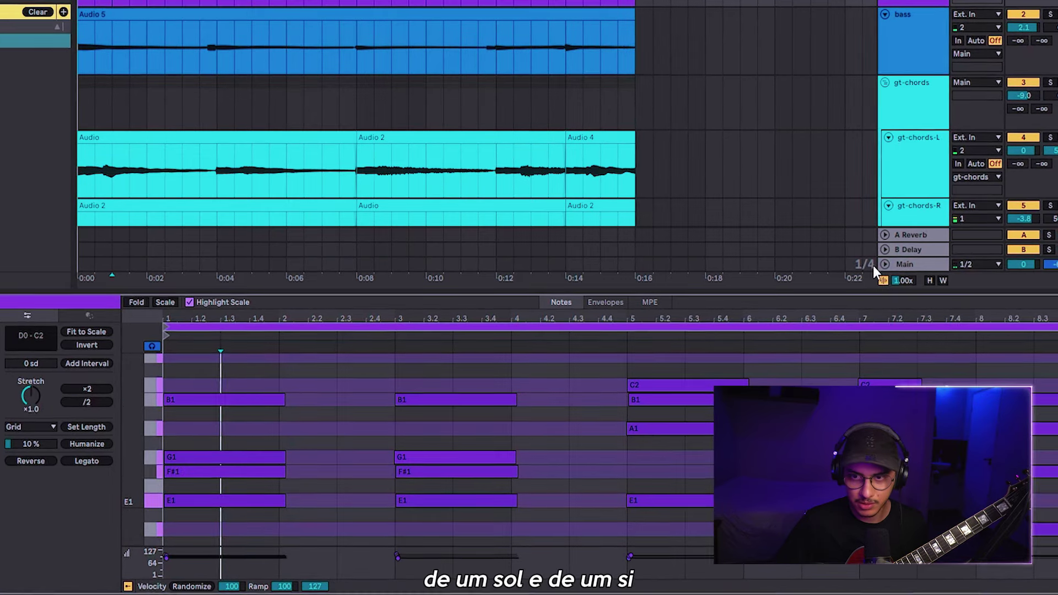
Select the Main track to bring up its ReaStream plug-in window.
click(910, 267)
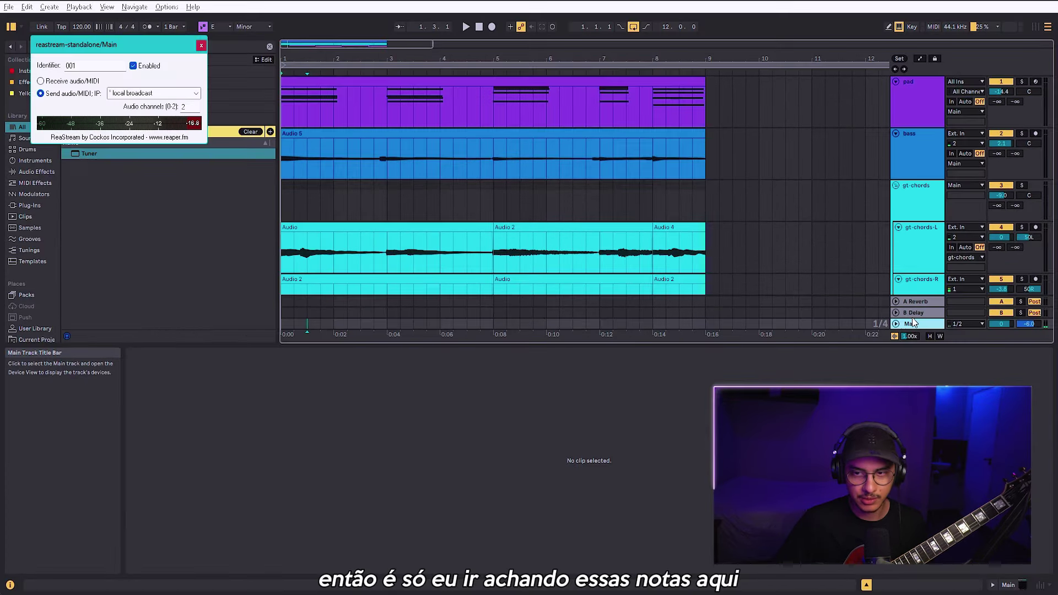
scroll(838, 274, down, 5)
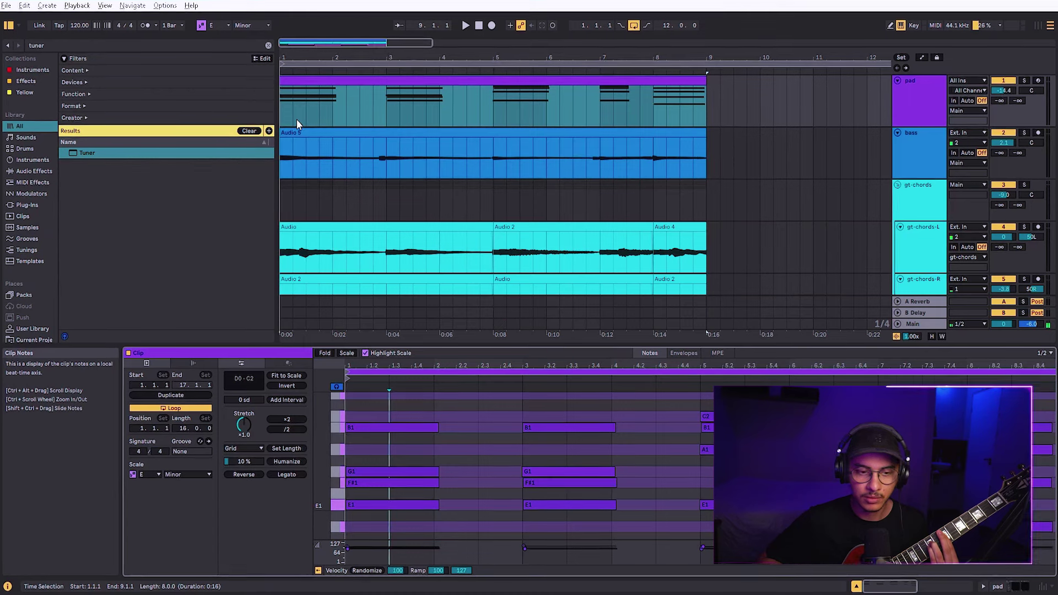
Show the first audio clip on gt-chords-L, then the effect chain of the gt-chords group.
click(286, 257)
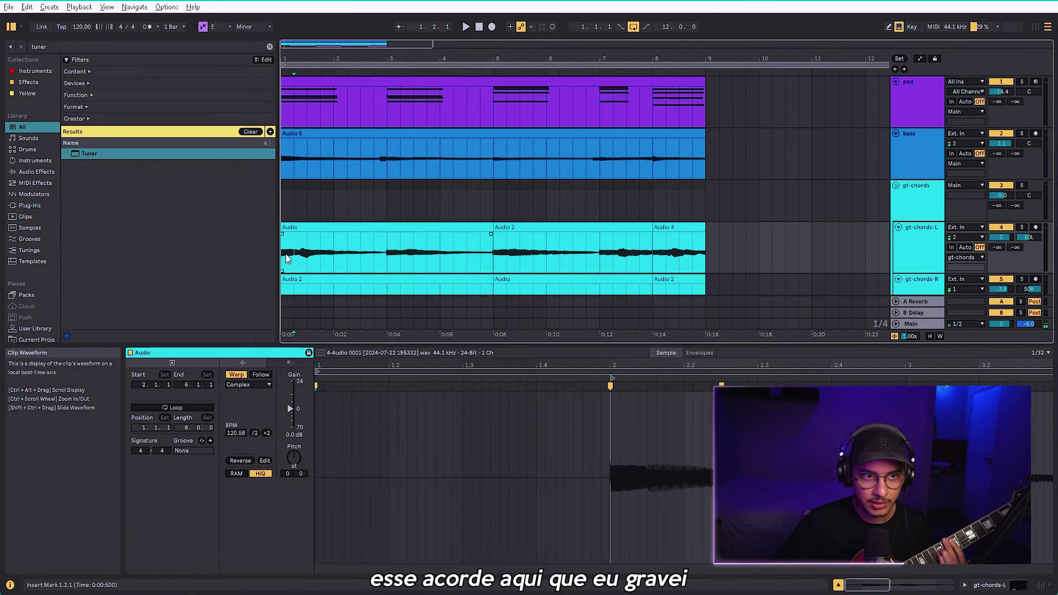
scroll(716, 138, down, 3)
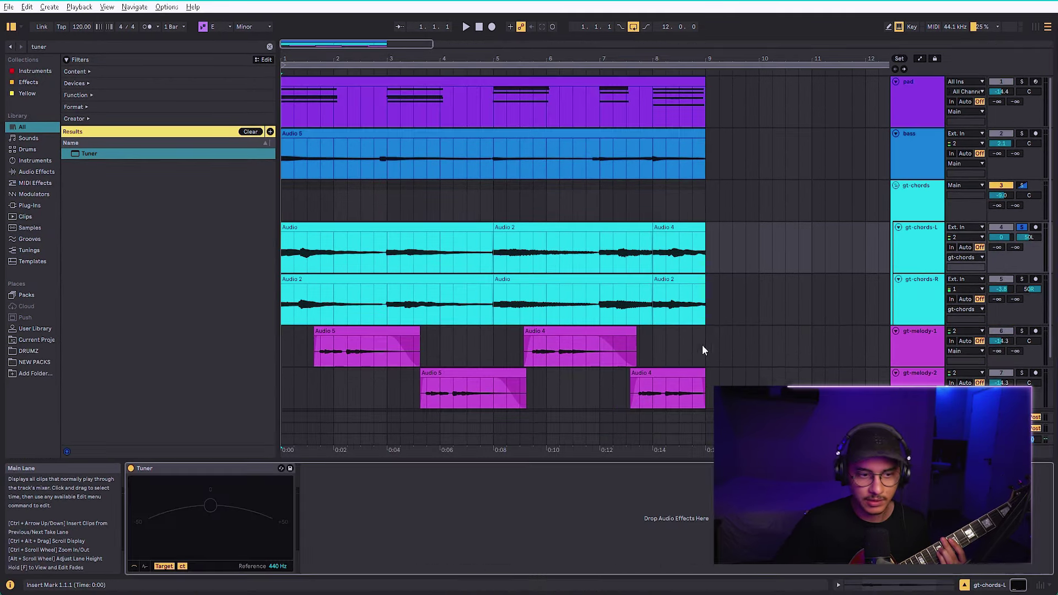
click(919, 197)
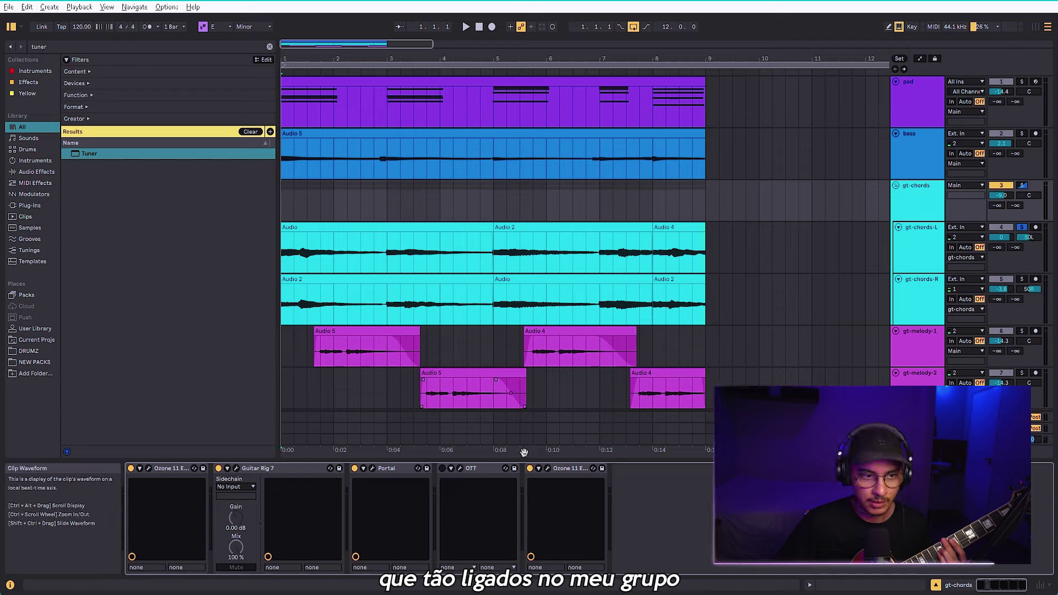
Play the gt-chords-L guitar recording from the start, and open the pad clip at the bar 5 chord.
click(285, 255)
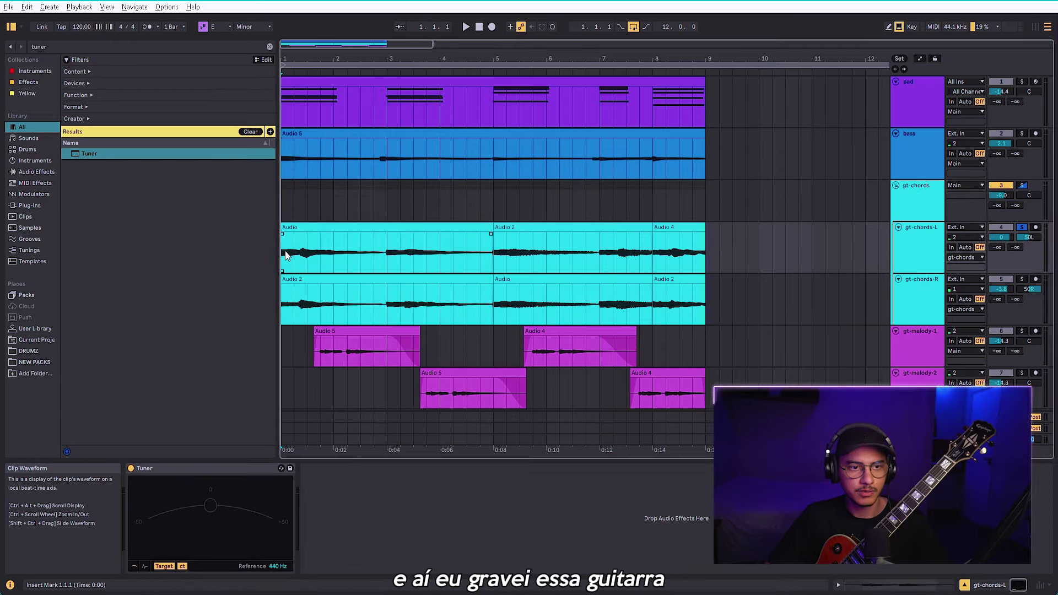
key(space)
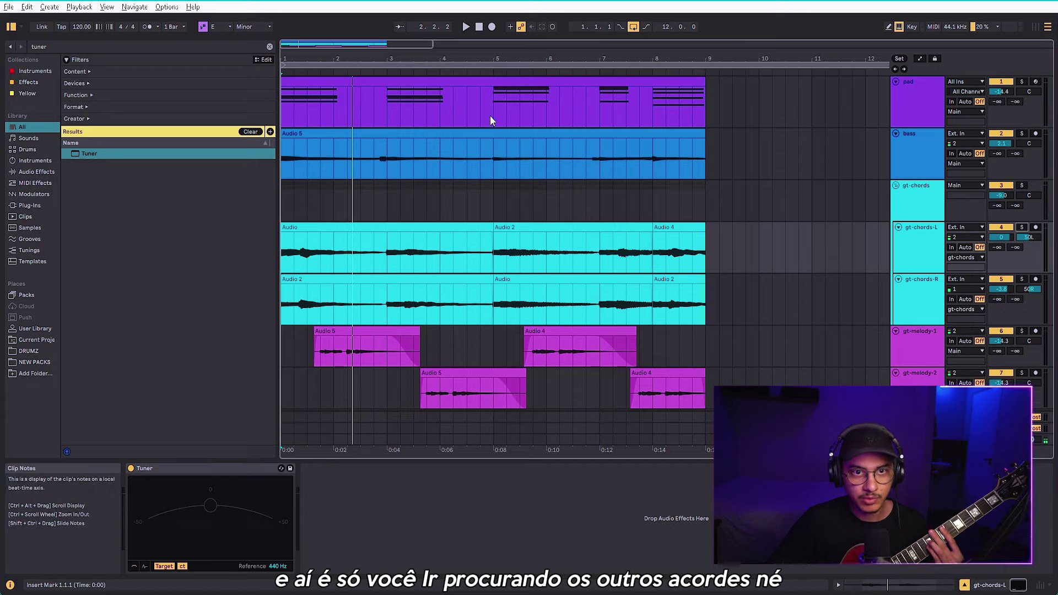
click(493, 119)
double_click(501, 92)
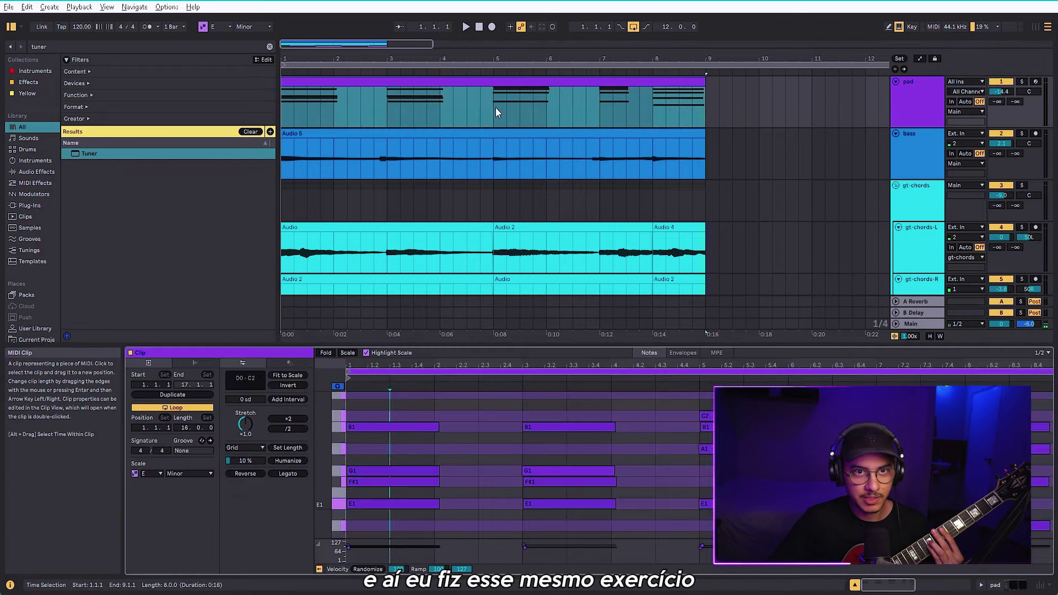
click(493, 111)
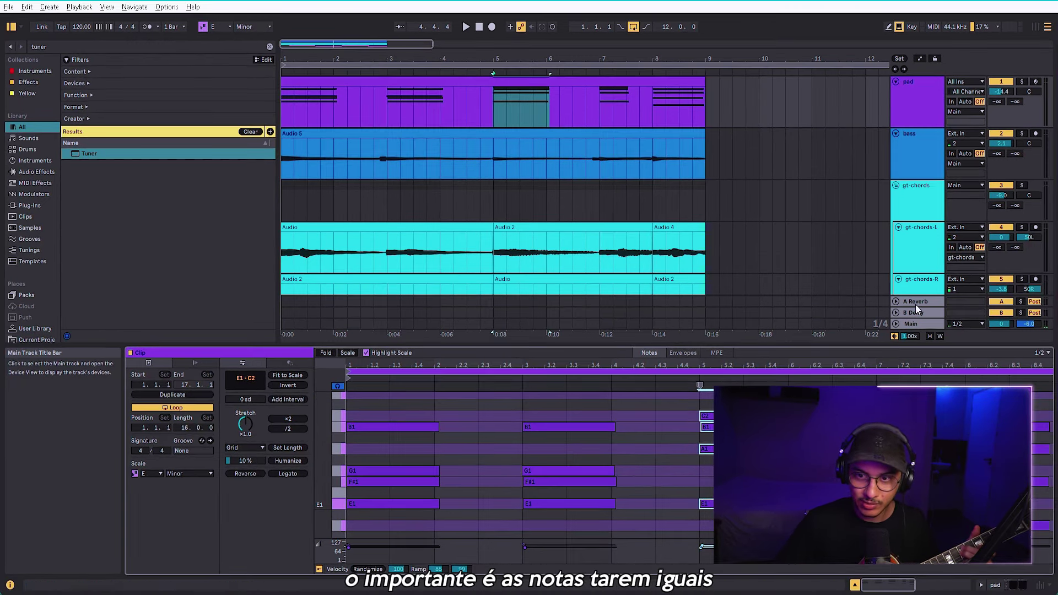
Show the closing guitar clip on gt-chords-L at bar 8 and the matching last chord in the pad clip's notes.
click(655, 259)
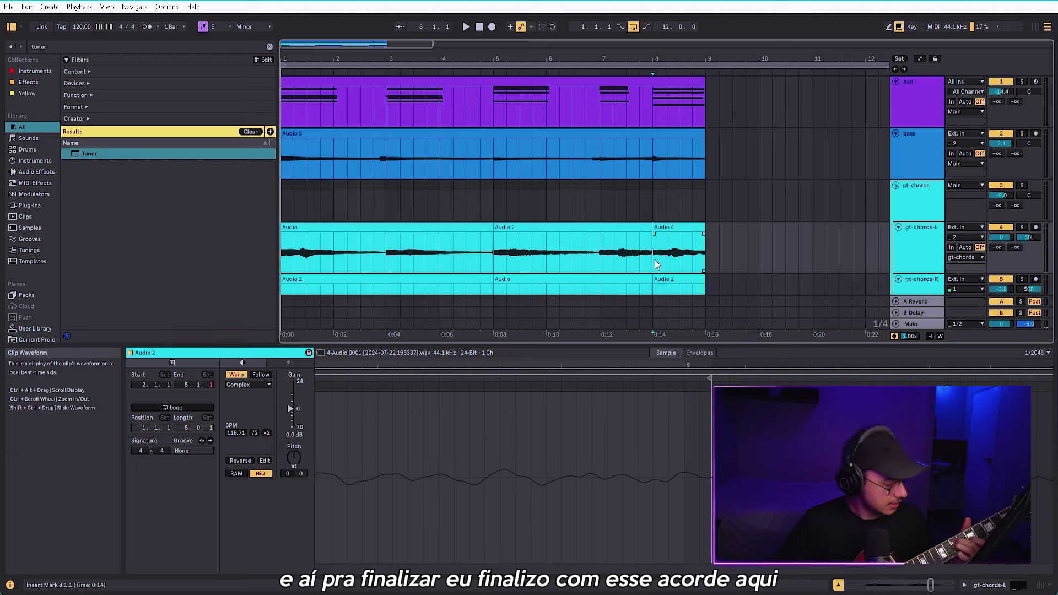
click(656, 103)
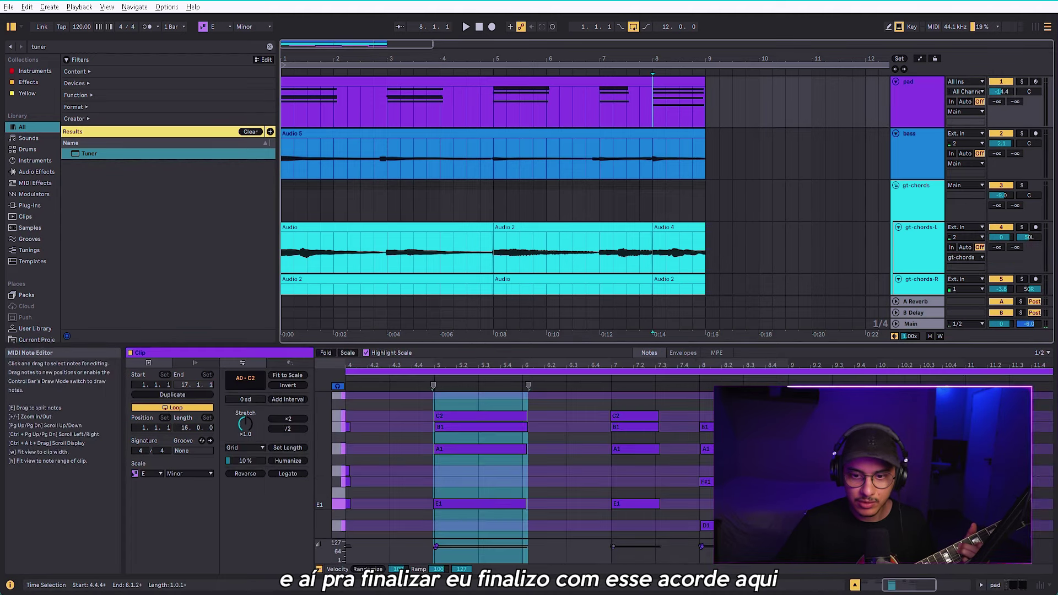
scroll(744, 474, down, 1)
drag(744, 521, 795, 357)
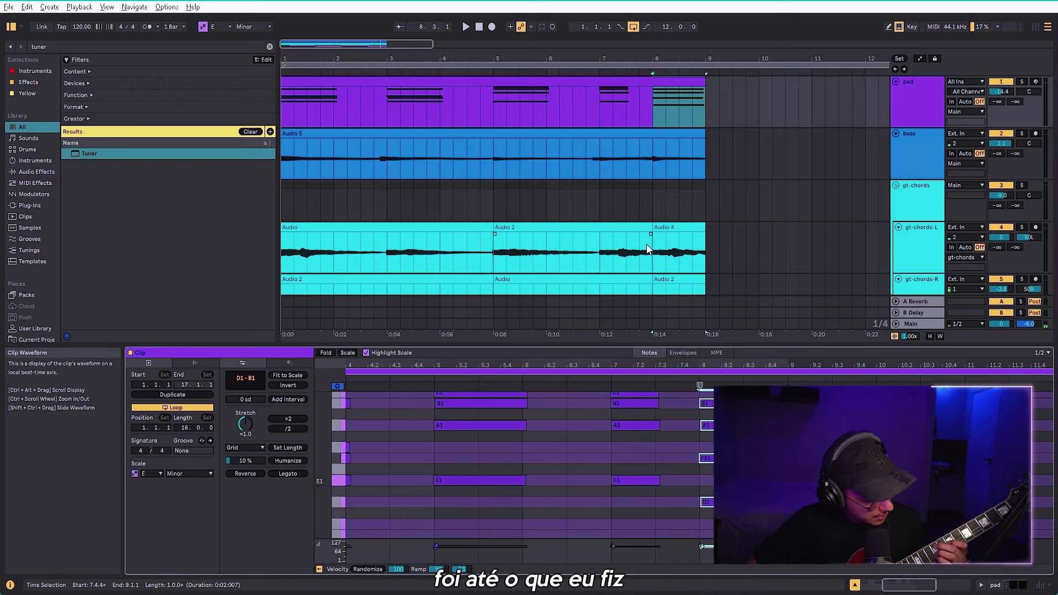
Open the first audio clip on gt-chords-L to show the take used for the opening chords.
scroll(287, 251, down, 2)
scroll(287, 251, up, 2)
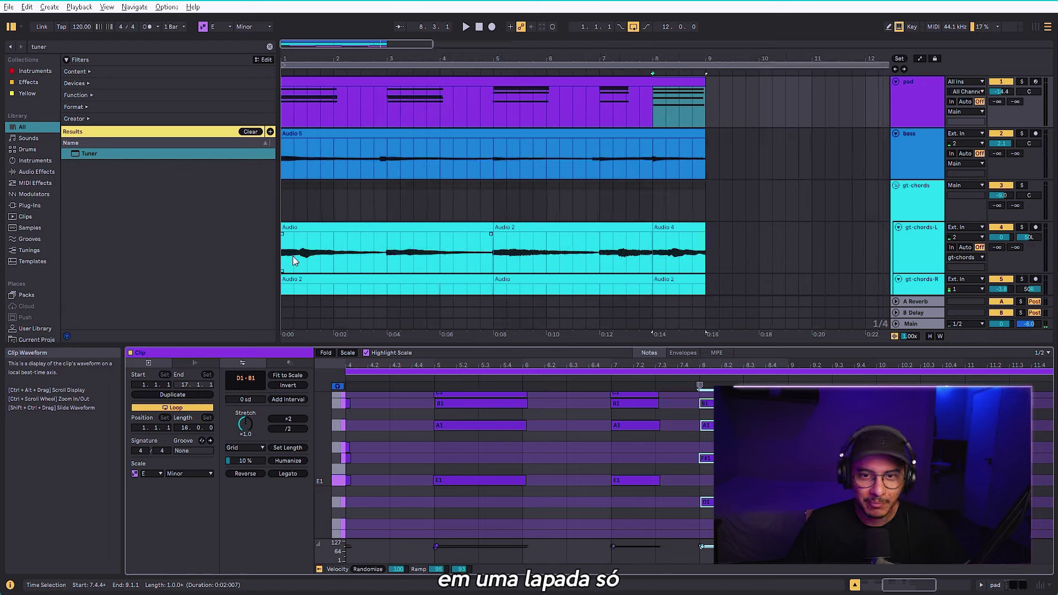
scroll(288, 252, down, 1)
click(287, 230)
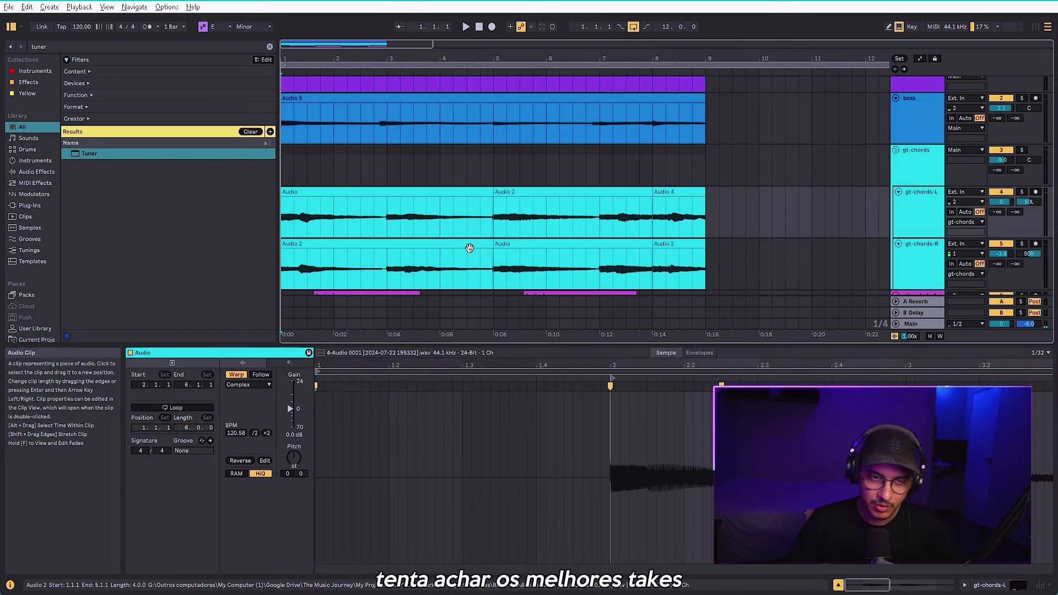
Solo the gt-chords-L and gt-chords-R takes, play the doubled guitars together, and select each track in turn.
click(924, 220)
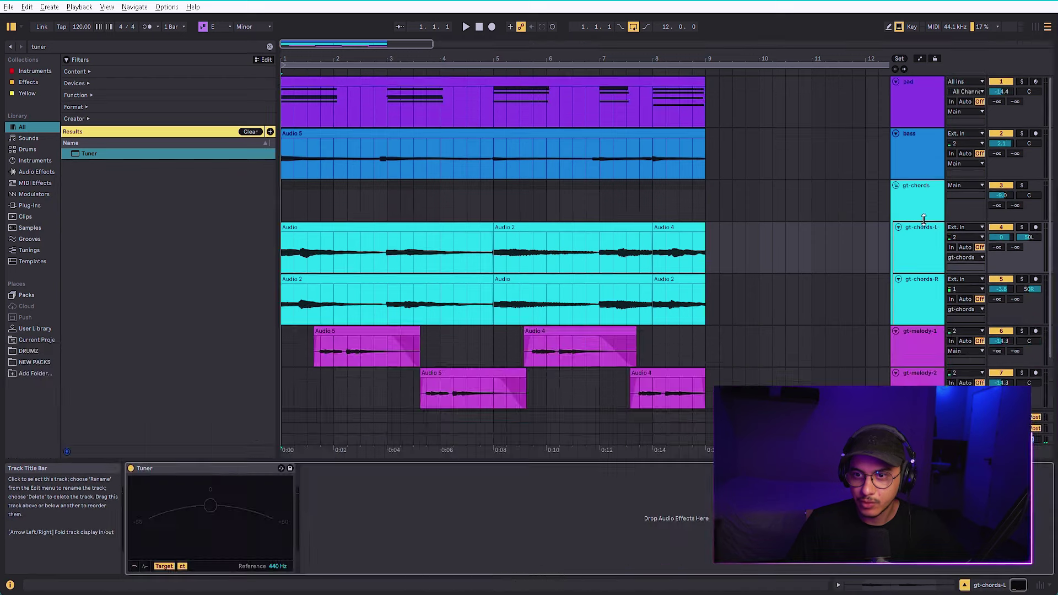
click(1023, 280)
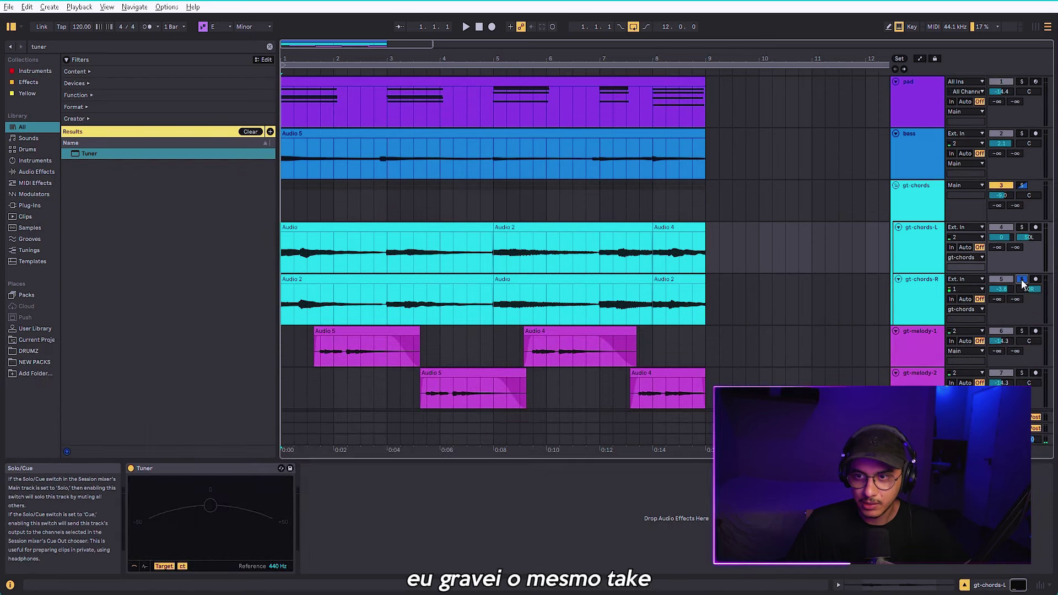
click(1022, 228)
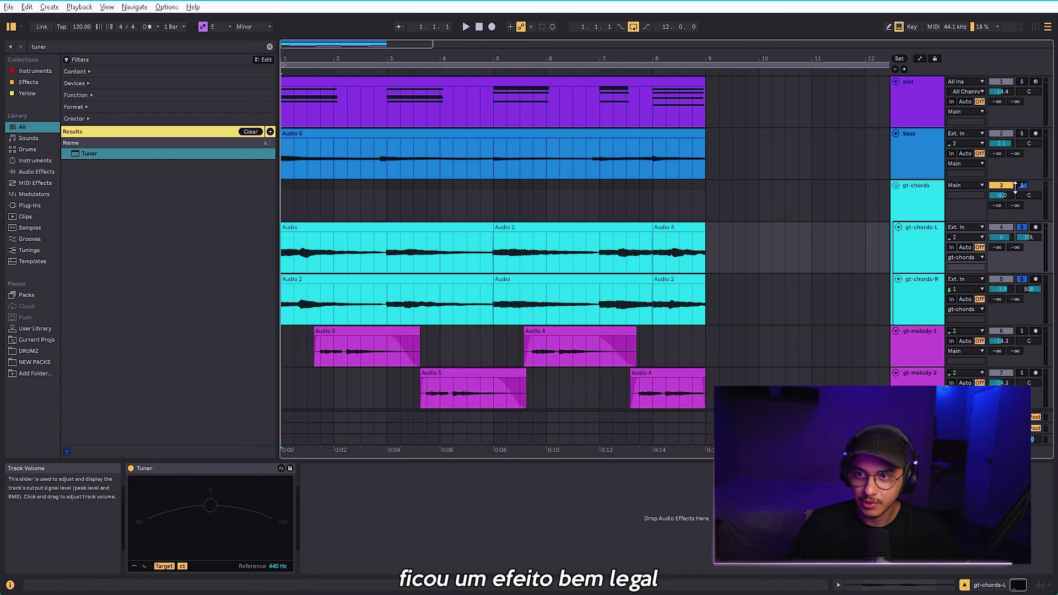
key(space)
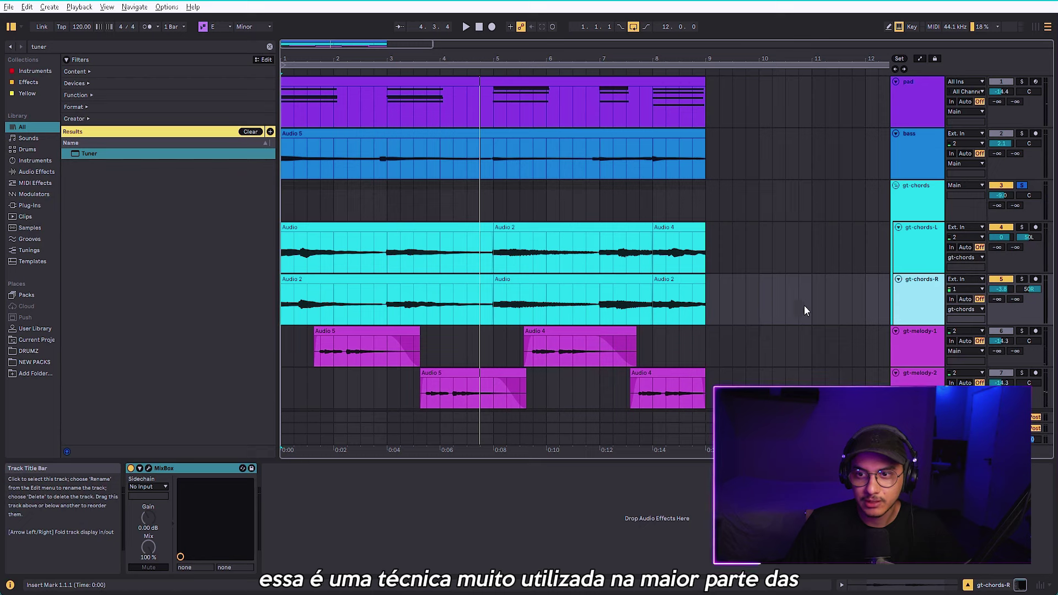
click(924, 259)
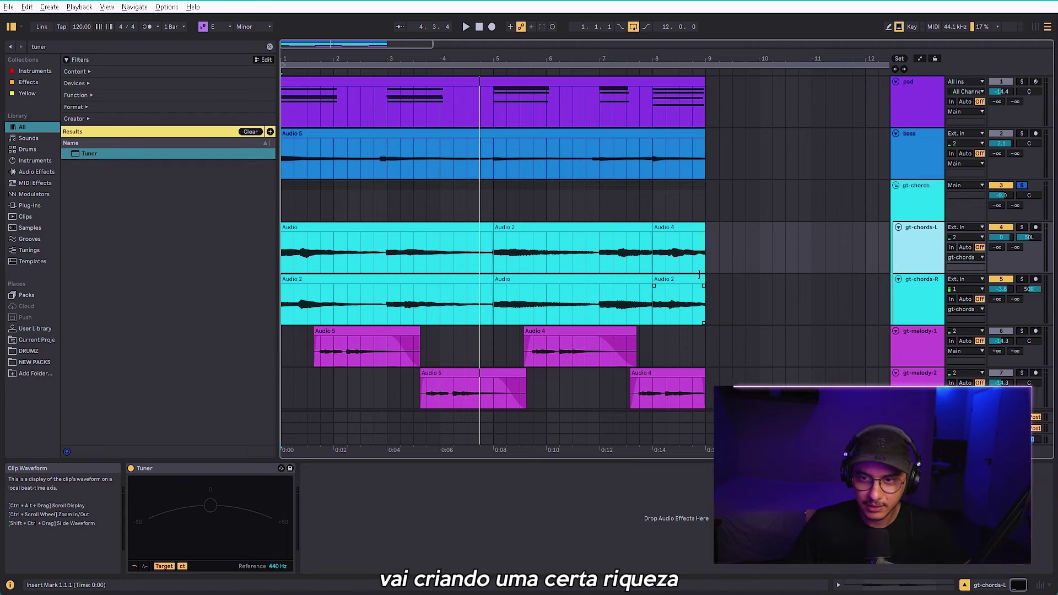
click(910, 304)
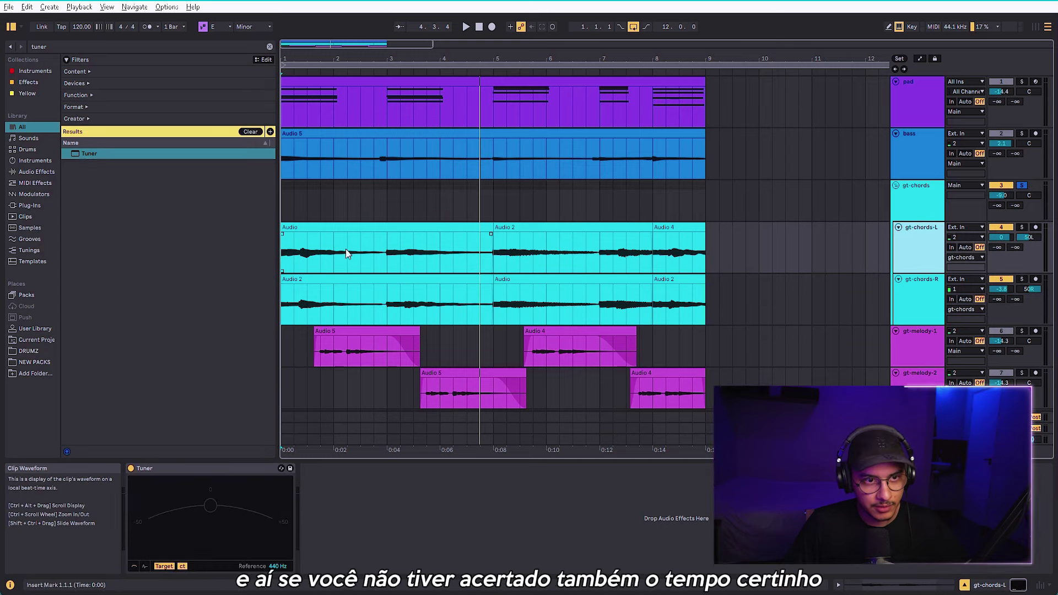
Replace the warp marker at the second transient of the first gt-chords-L clip and shift it to correct the timing.
double_click(348, 254)
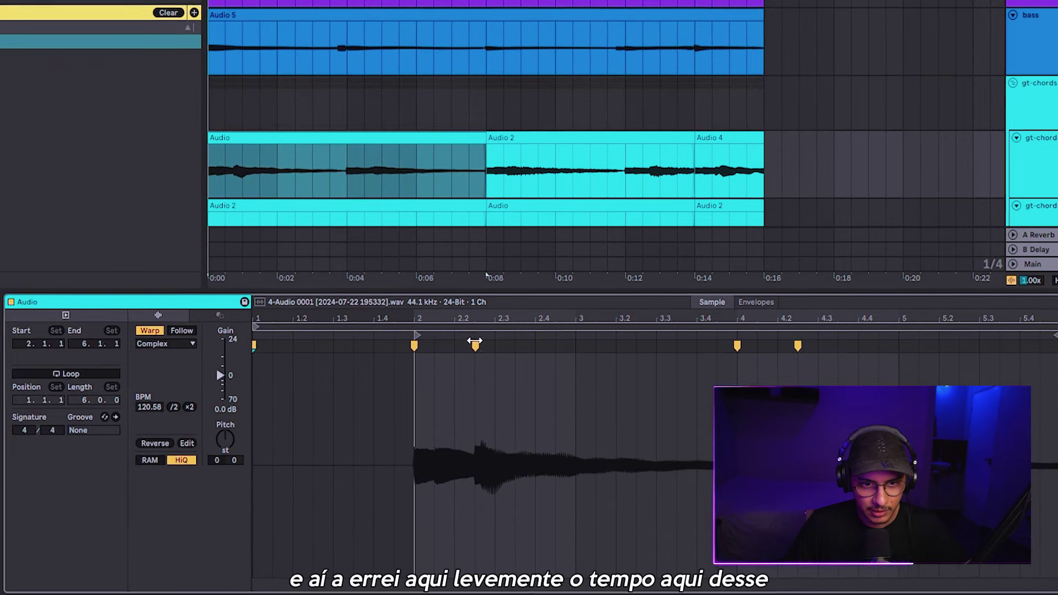
drag(476, 345, 481, 346)
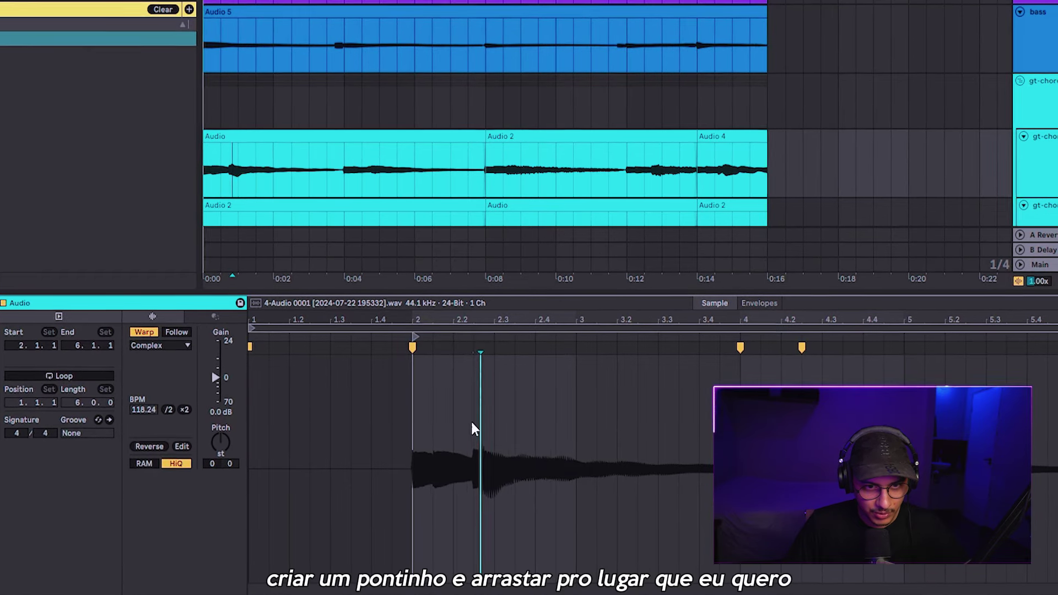
double_click(475, 347)
mouse_move(477, 348)
mouse_down()
mouse_move(459, 362)
mouse_move(502, 368)
mouse_move(472, 369)
mouse_up()
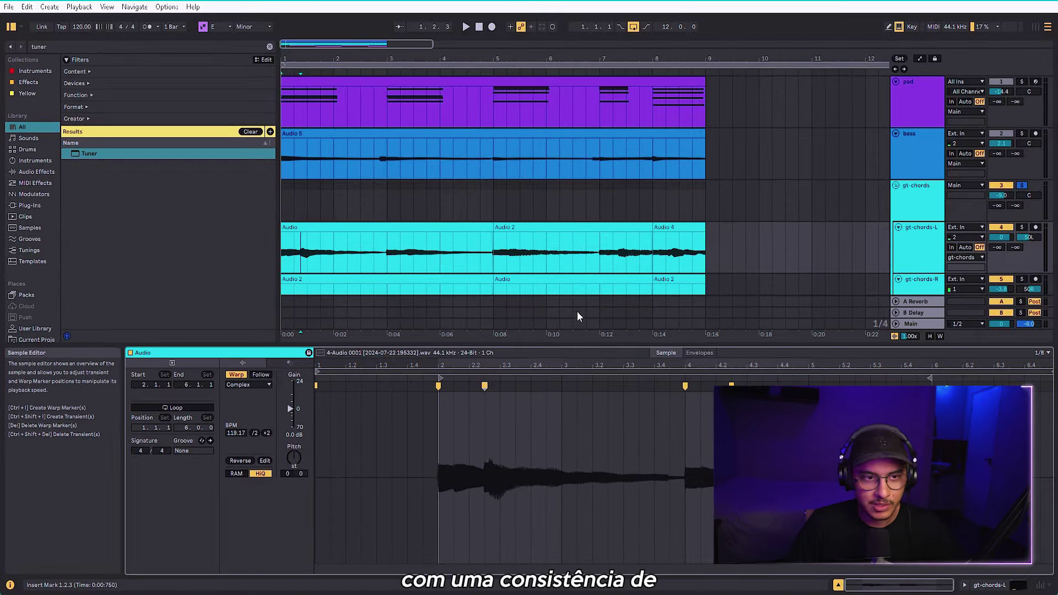
Select gt-chords-L and gt-chords-R together, and show the effect chain of the gt-chords group that contains them.
scroll(678, 251, down, 2)
scroll(712, 233, up, 1)
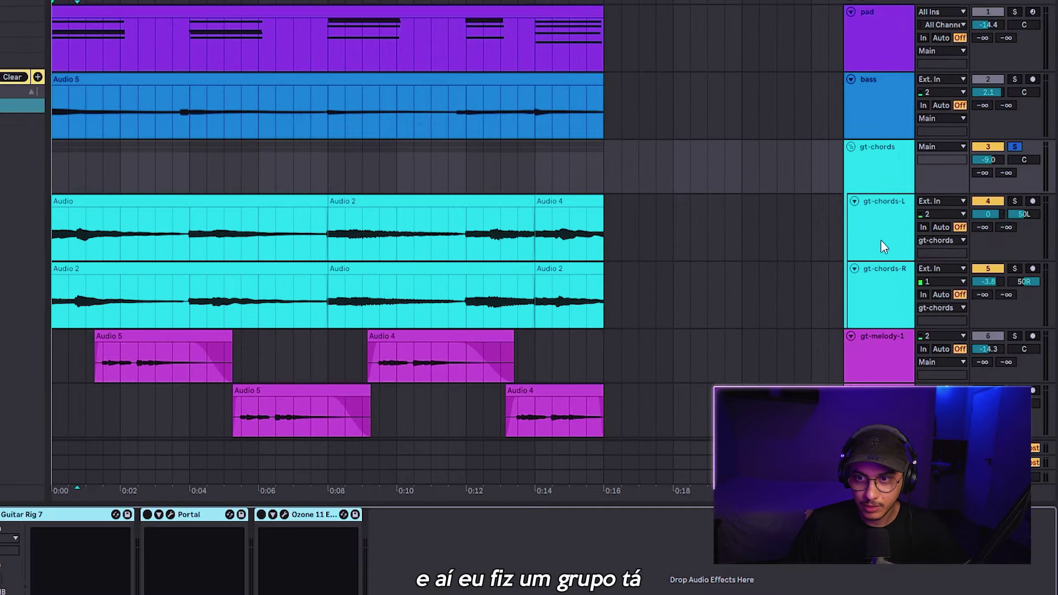
click(919, 257)
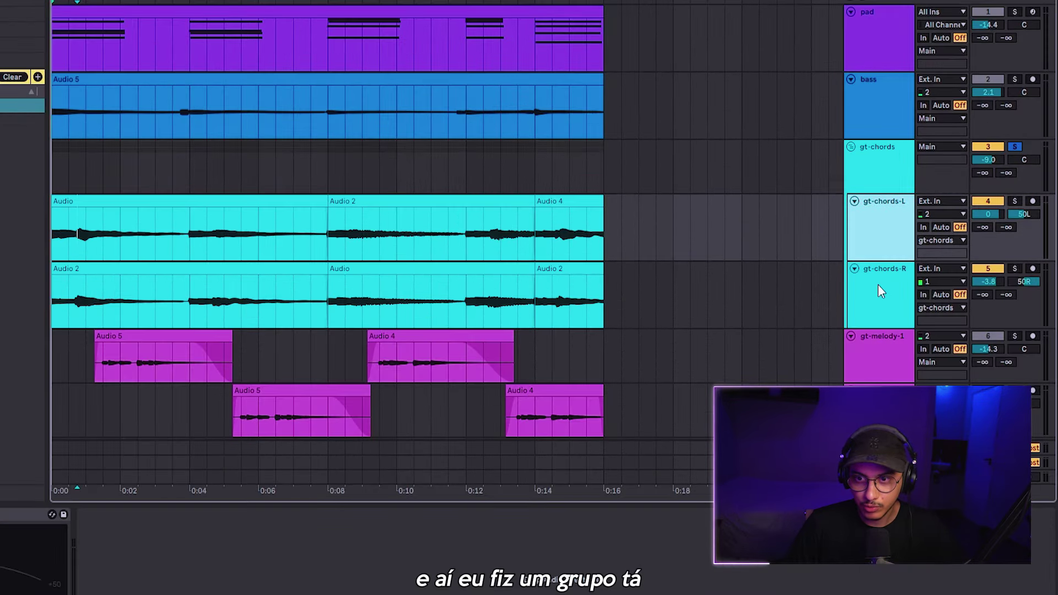
shift+click(877, 287)
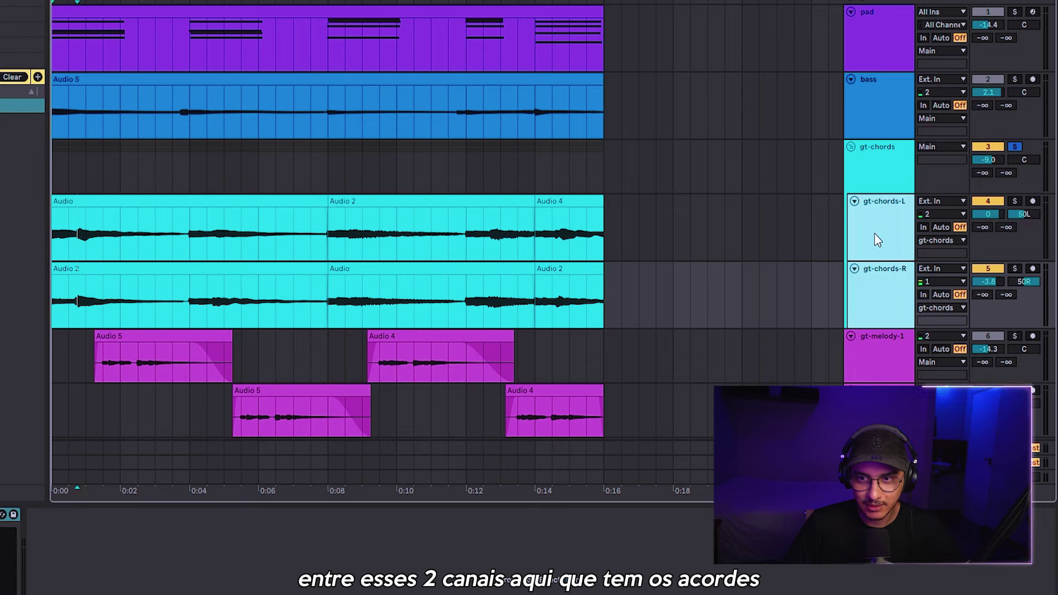
click(887, 167)
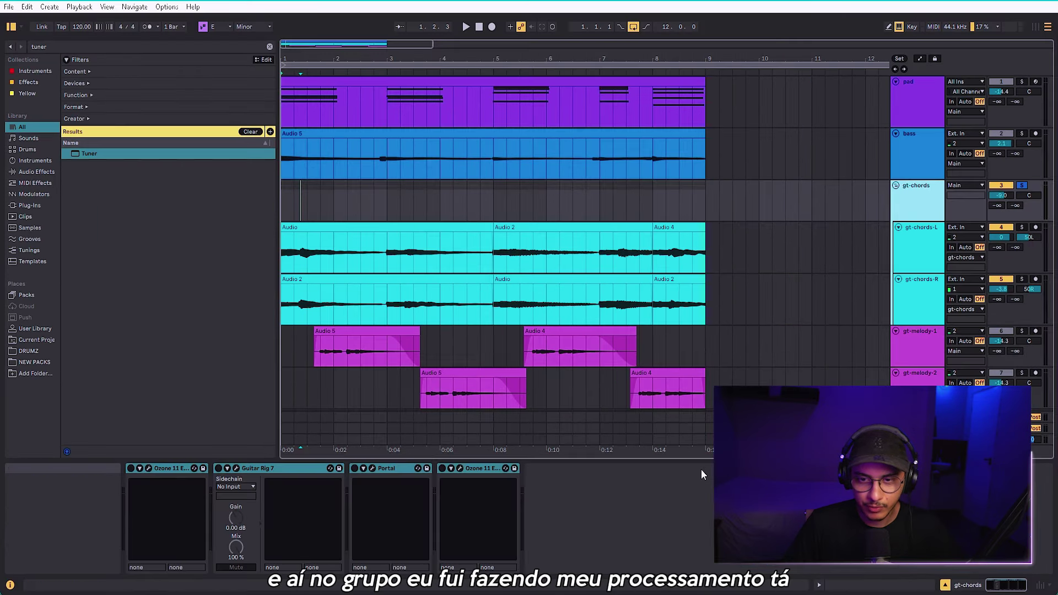
Turn on the first Ozone 11 Equalizer in the gt-chords chain and view its low-cut curve.
click(576, 532)
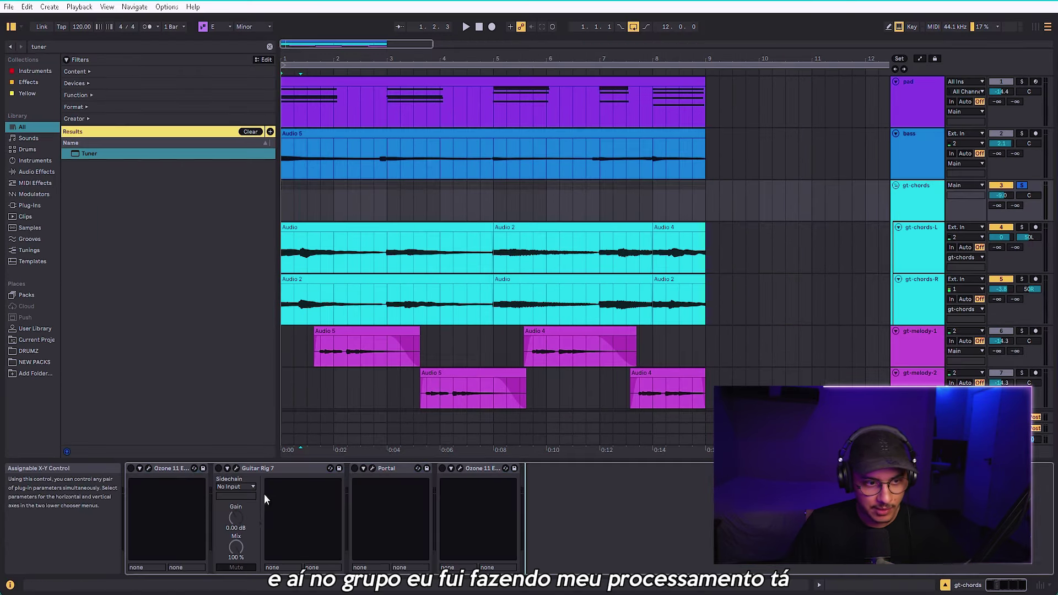
click(131, 469)
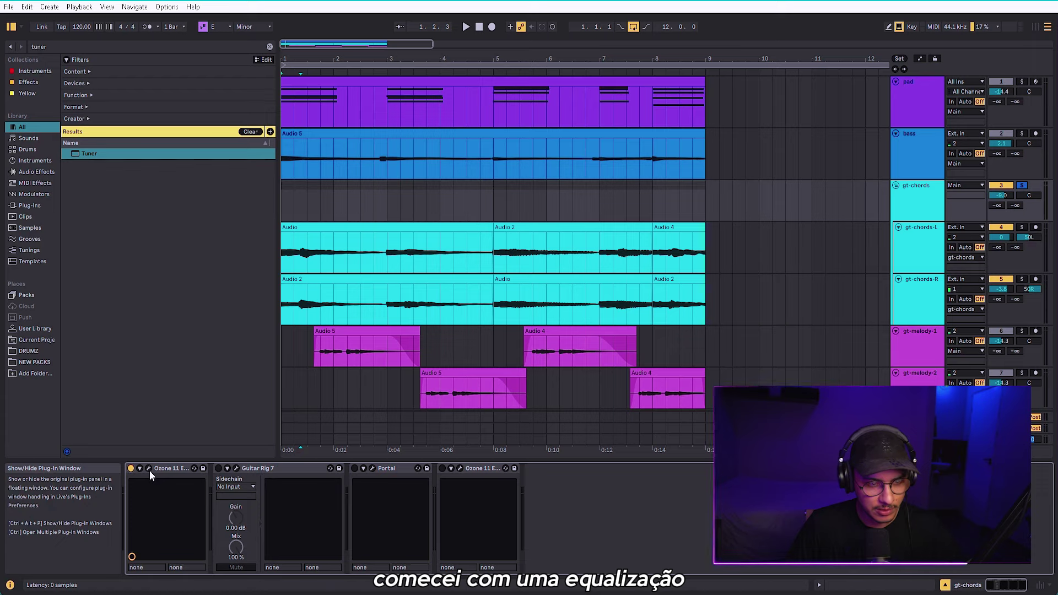
click(148, 469)
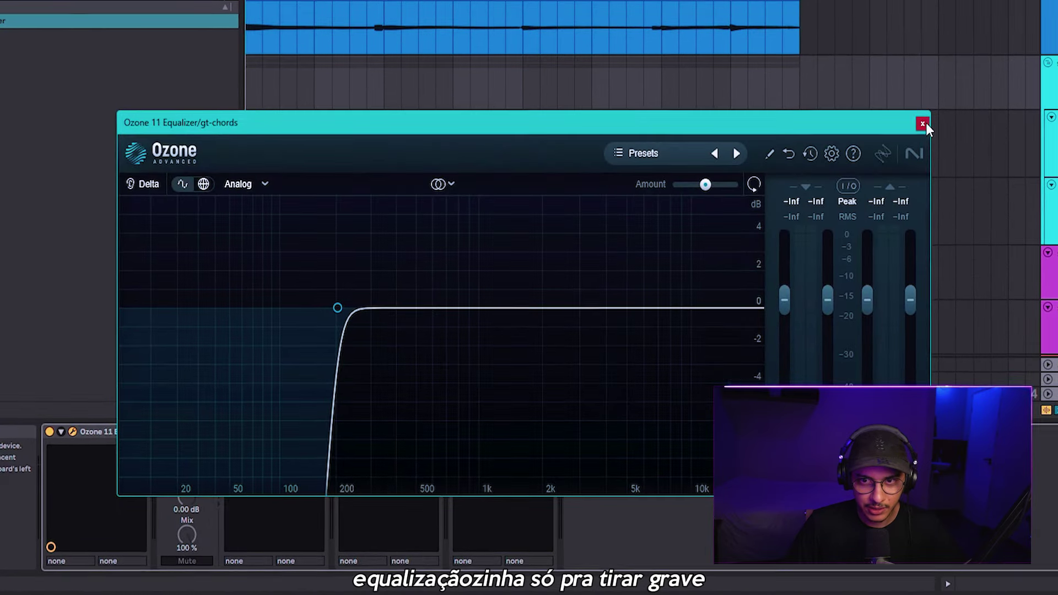
click(923, 124)
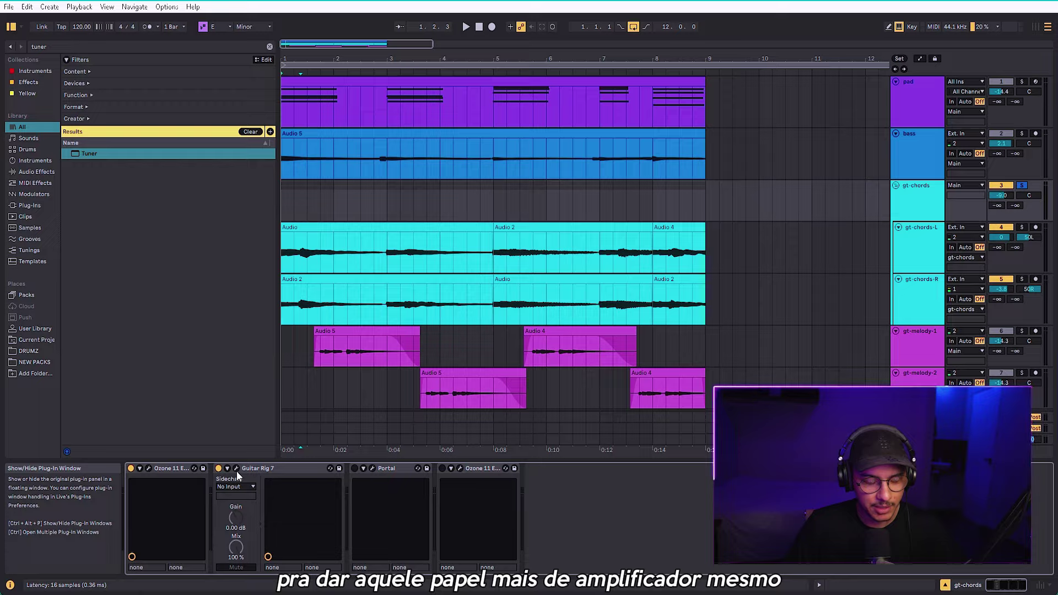
Turn on Guitar Rig 7 with the Joyful Chorus preset on gt-chords and play the guitars from the start.
click(236, 469)
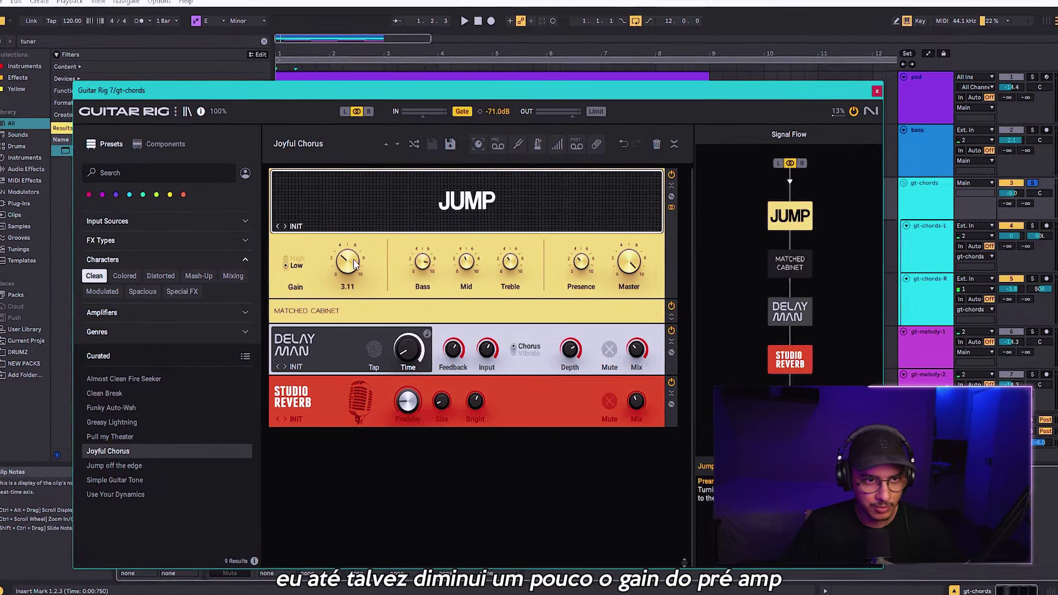
mouse_move(349, 265)
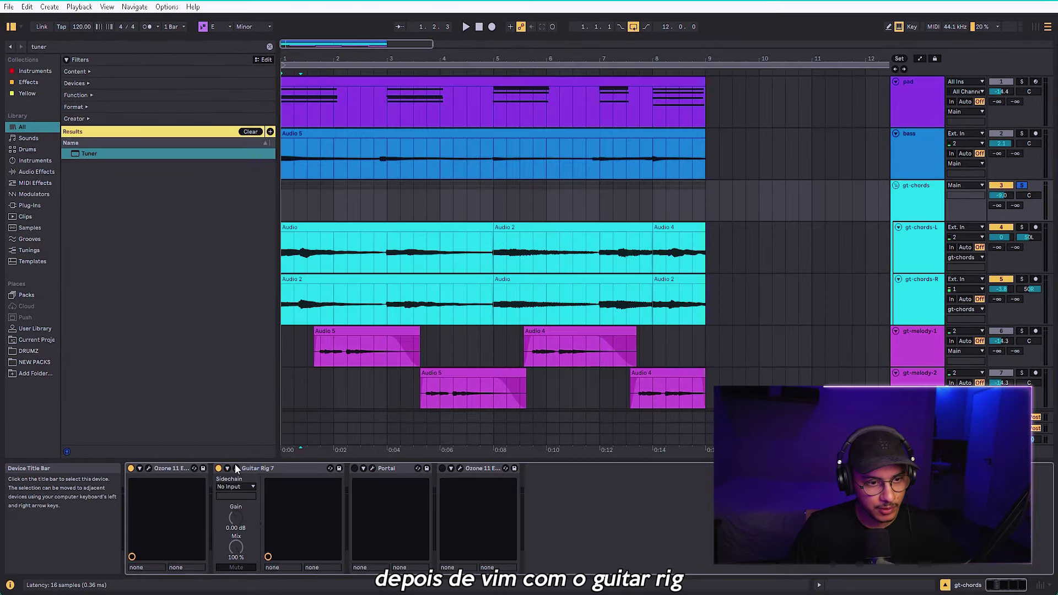
click(285, 263)
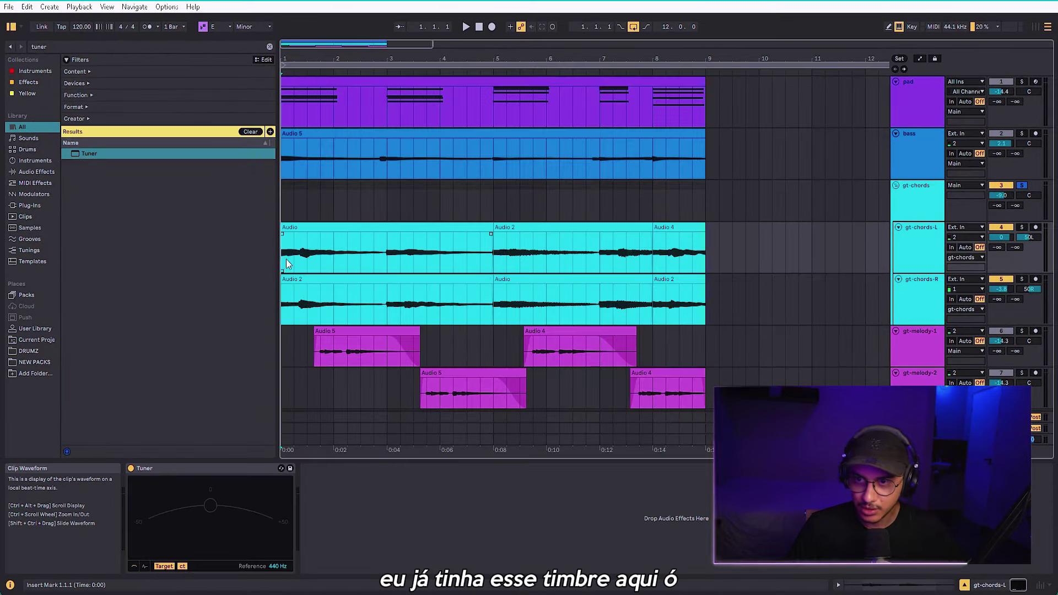
key(space)
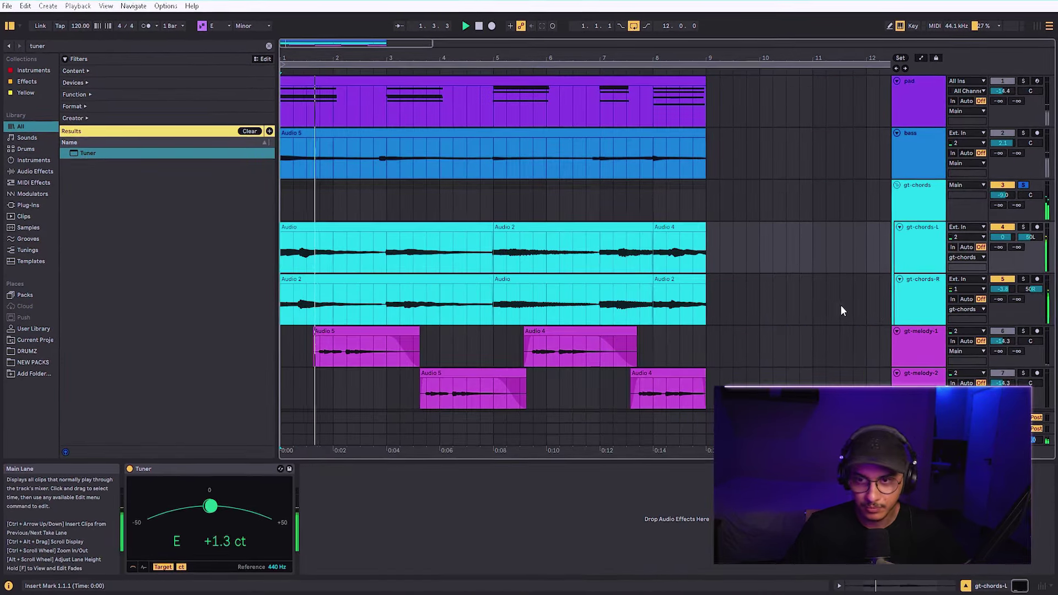
key(space)
Turn on Portal in the gt-chords chain and show its Stuart Little preset in the preset browser.
click(929, 211)
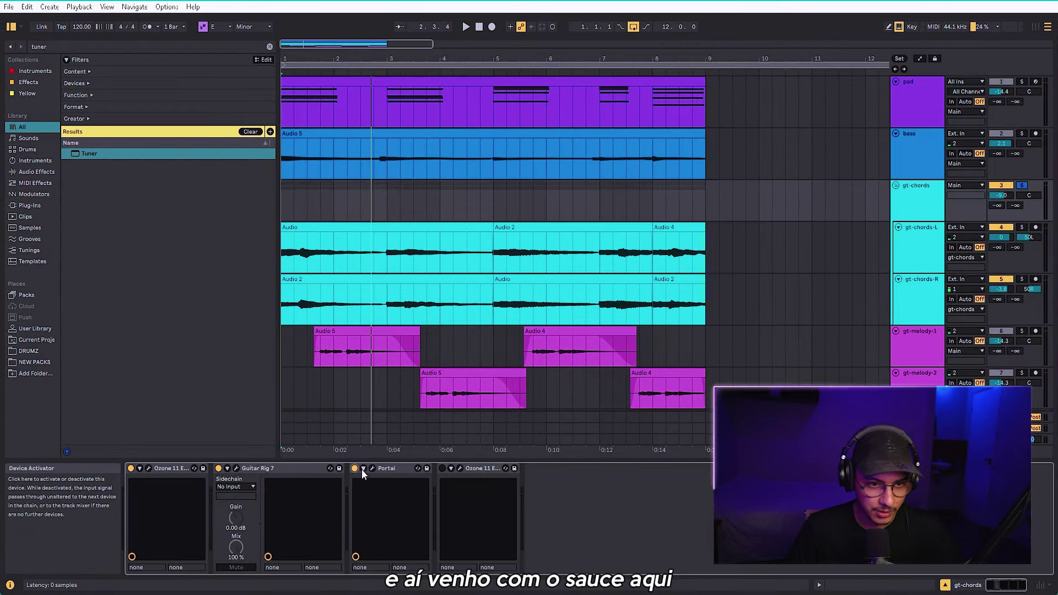
click(372, 468)
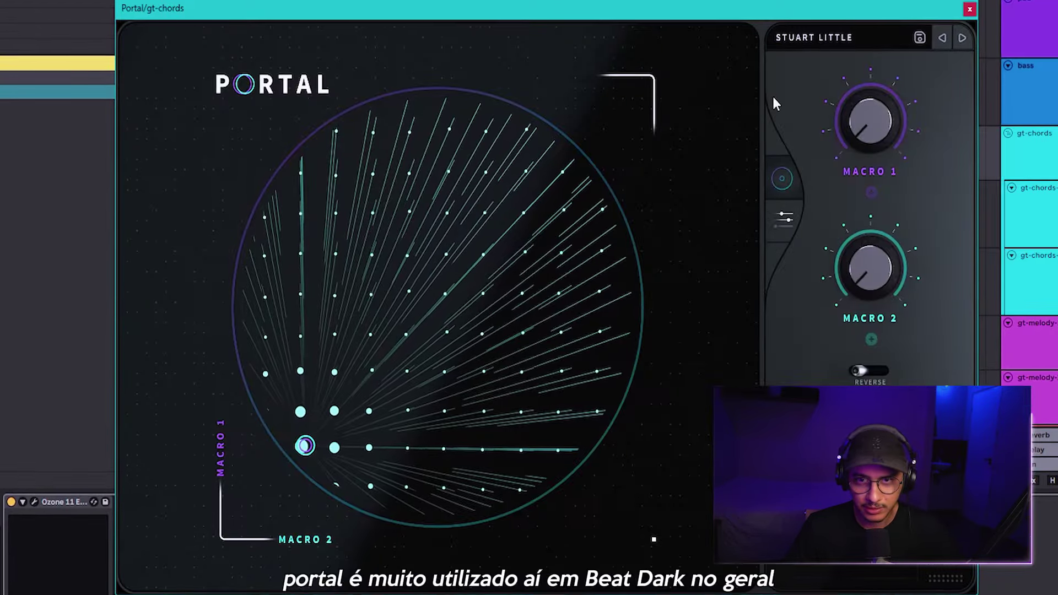
click(829, 51)
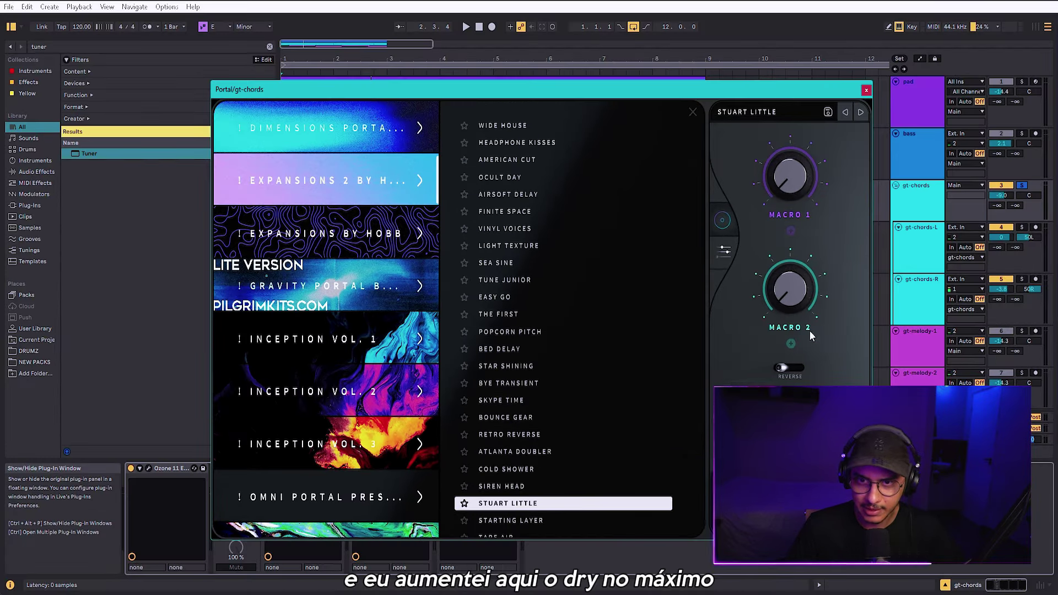
click(866, 90)
Turn on the last Ozone 11 Equalizer in the gt-chords chain, view its low-cut curve and play the guitars from the start.
click(284, 208)
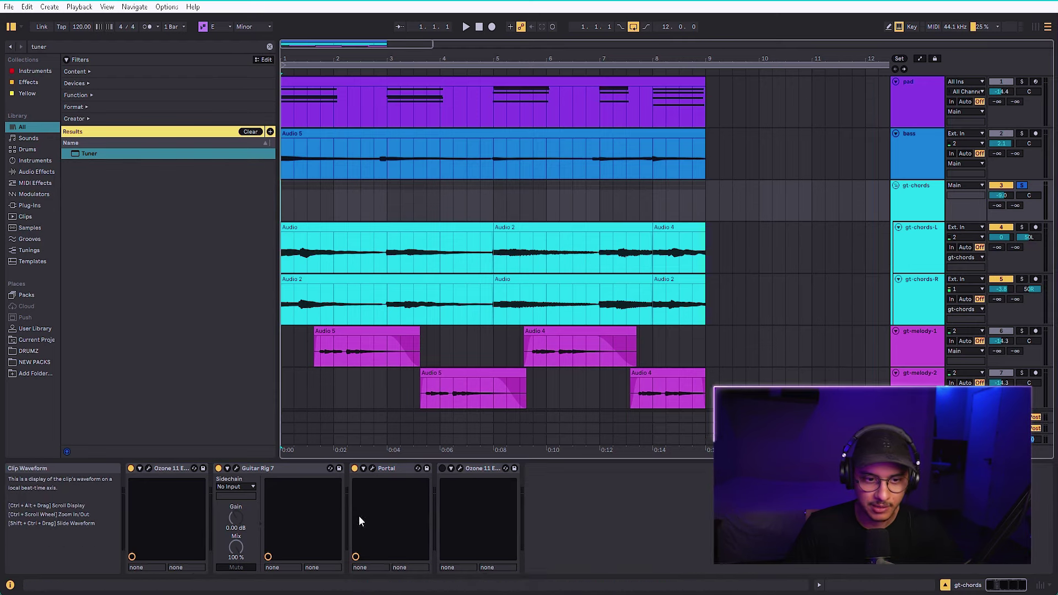
click(454, 469)
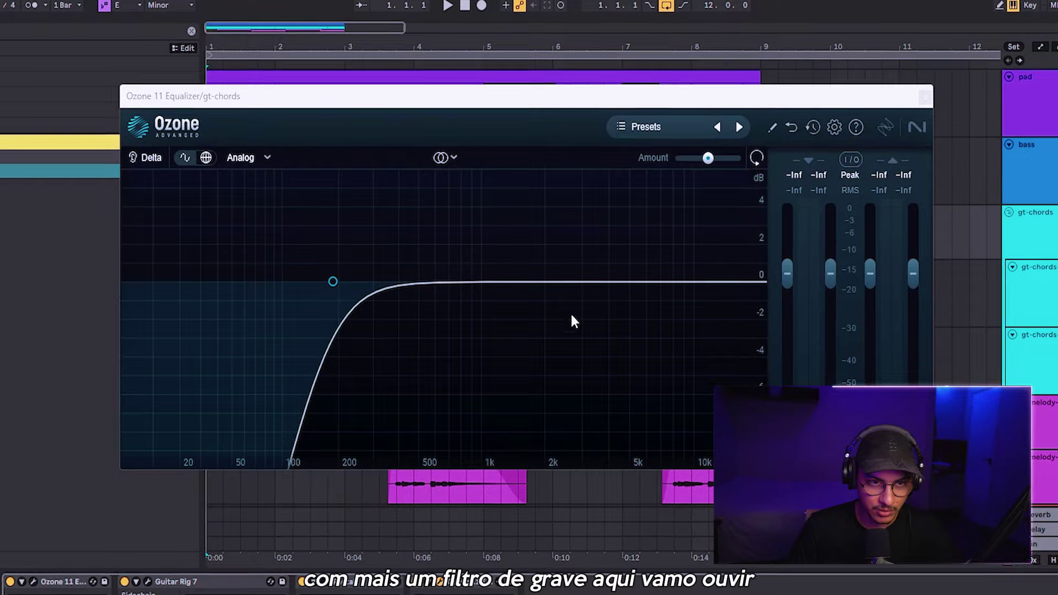
click(928, 97)
key(space)
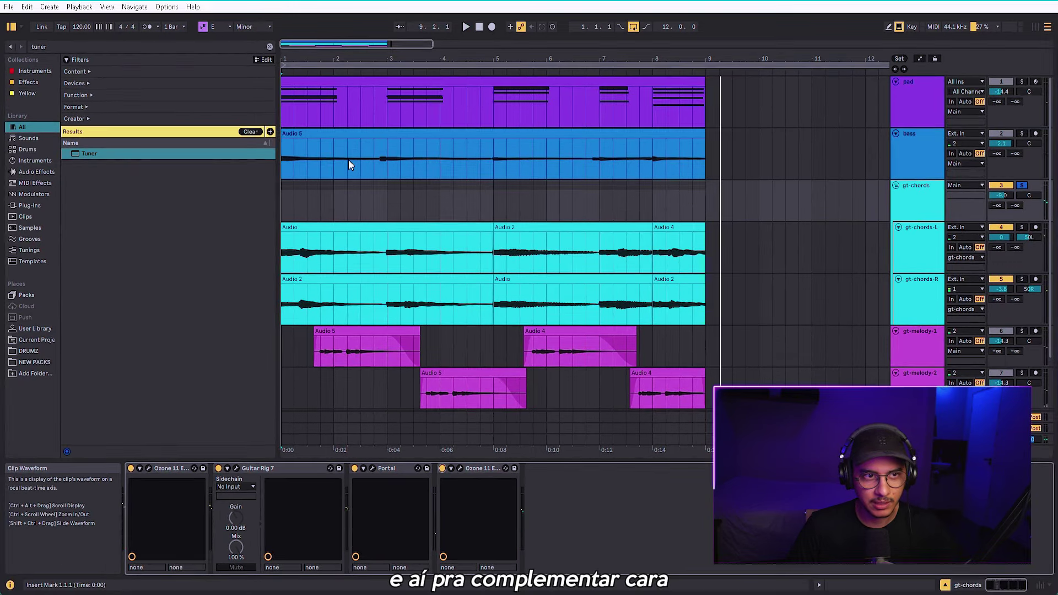
Solo the bass track, turn off its Compressor and AmpliTube 5, and play the dry bass from the start.
click(279, 161)
key(space)
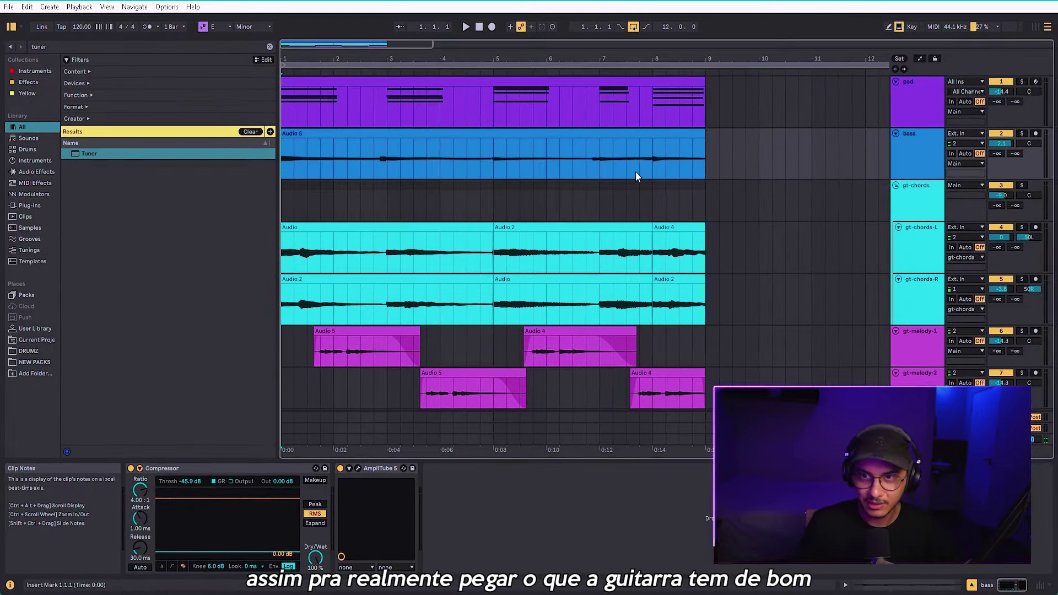
double_click(285, 168)
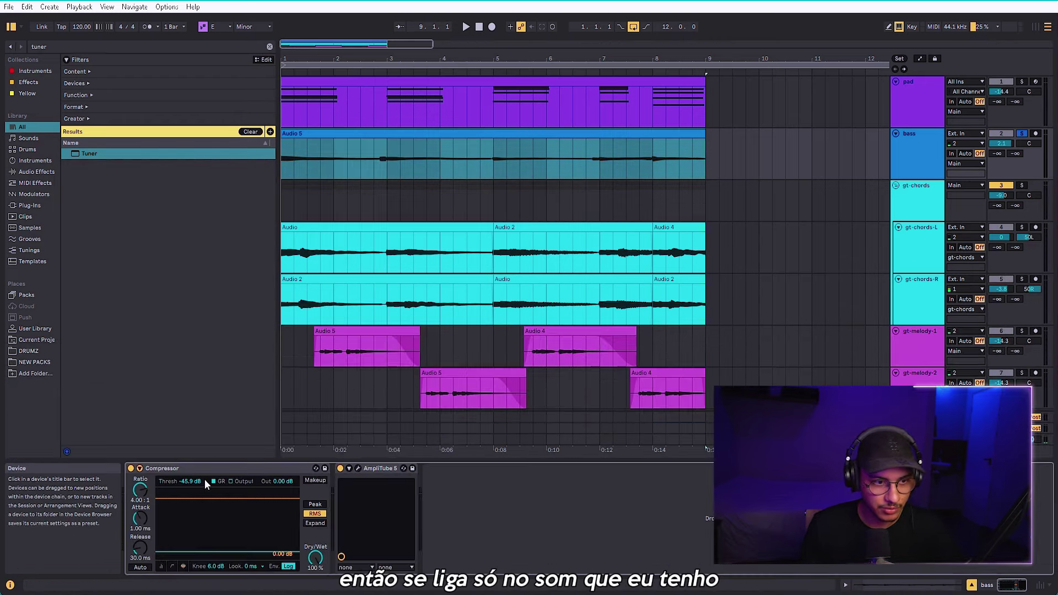
click(131, 468)
click(340, 468)
click(285, 167)
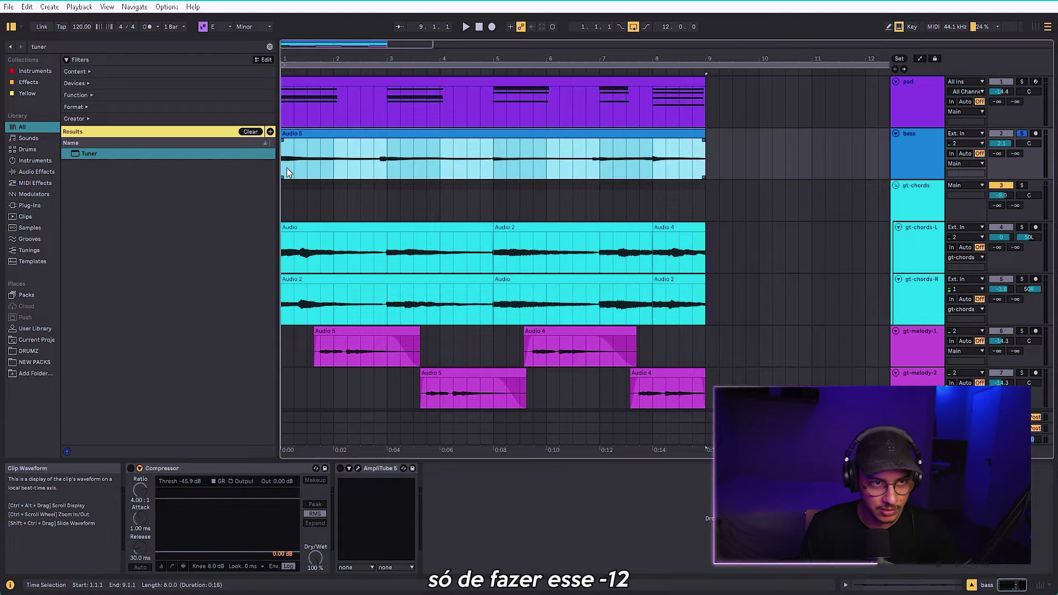
key(space)
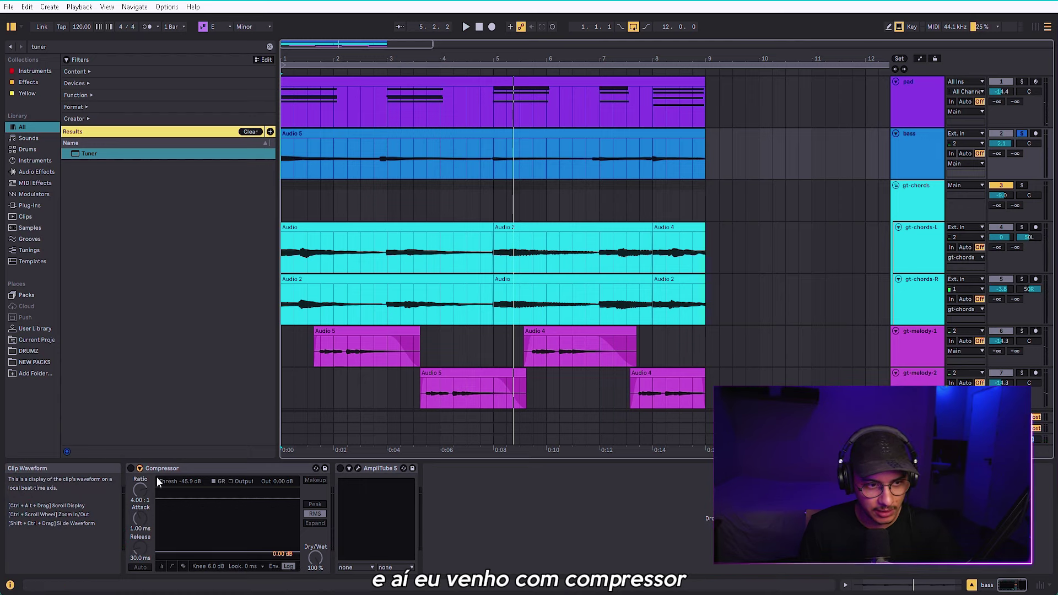
Turn Compressor and AmpliTube 5 back on for the bass, view the Solid State Bass Preamp, play the result and end the solo.
click(131, 468)
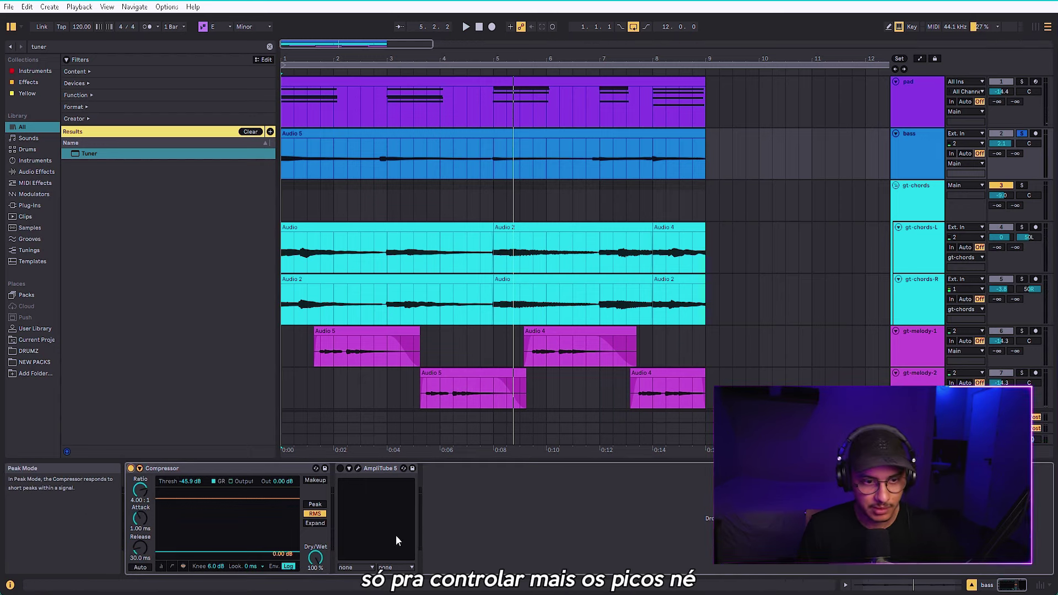
click(358, 470)
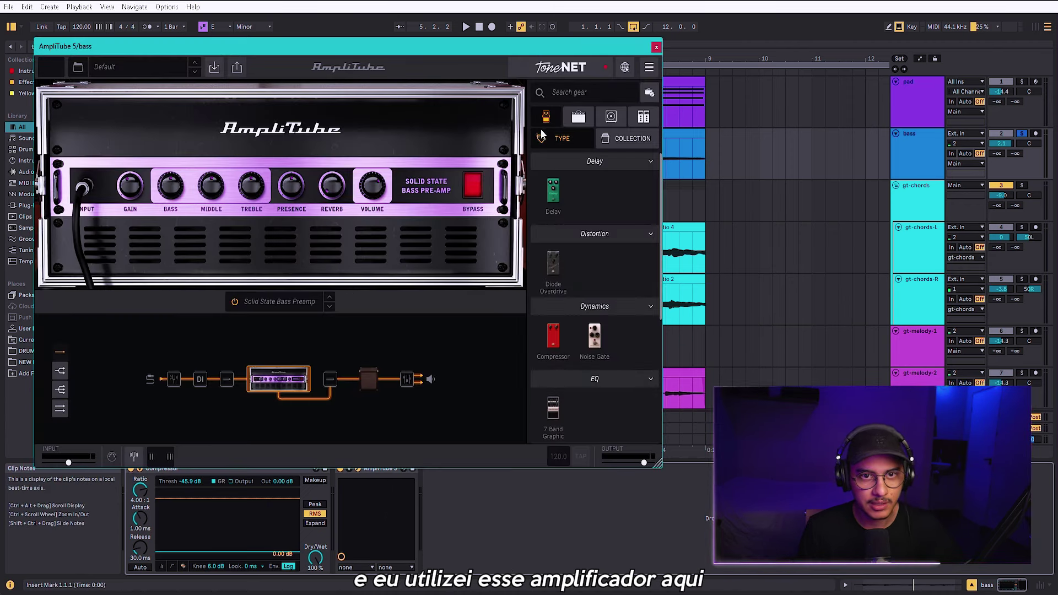
click(573, 116)
click(547, 117)
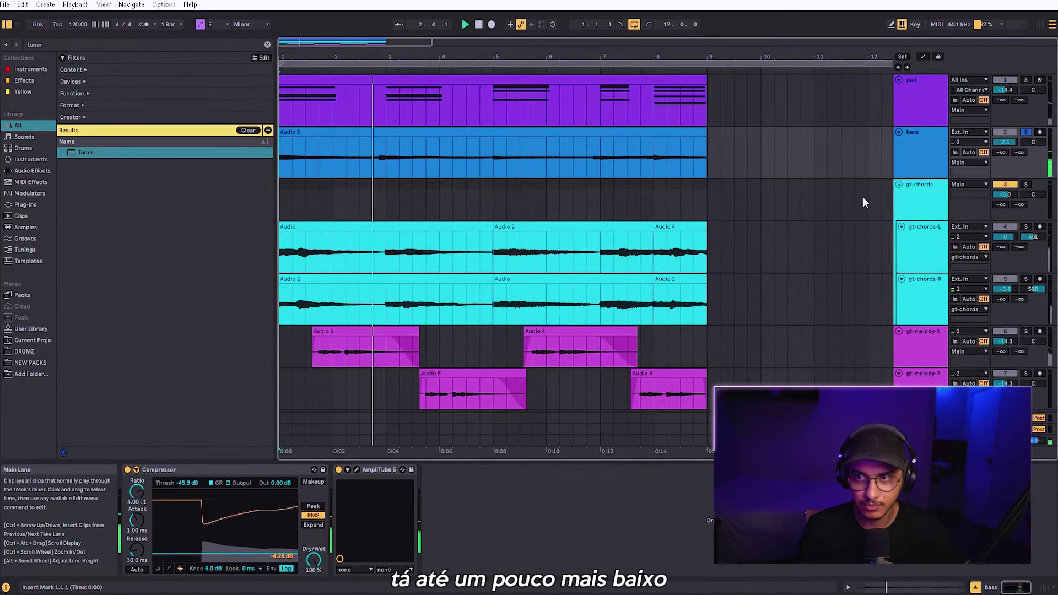
click(1029, 132)
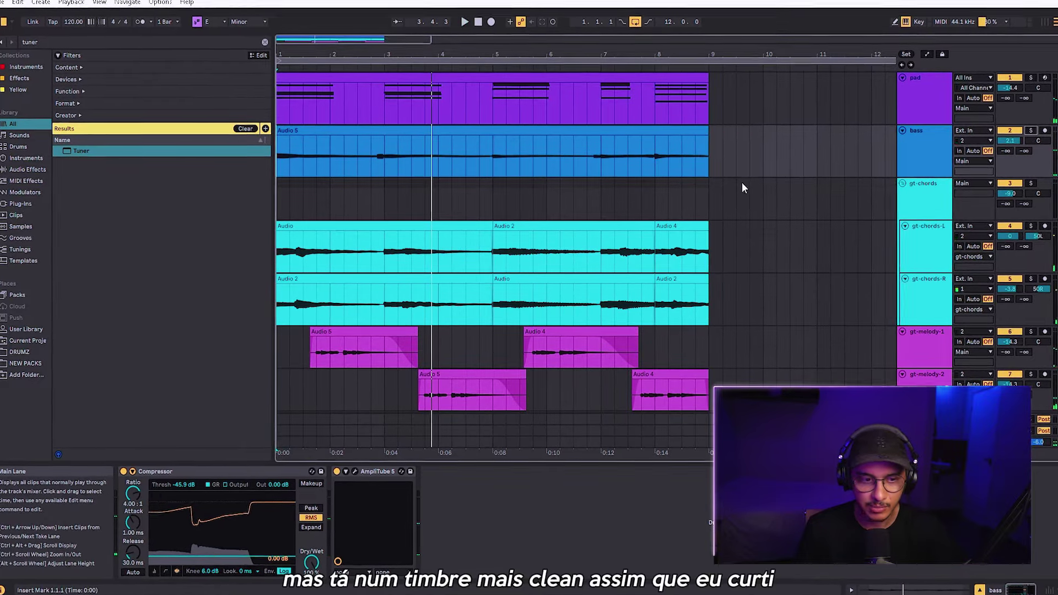
Solo gt-melody-1 with its MixBox turned off and play the dry melody from just before the first clip.
scroll(641, 207, down, 3)
click(904, 264)
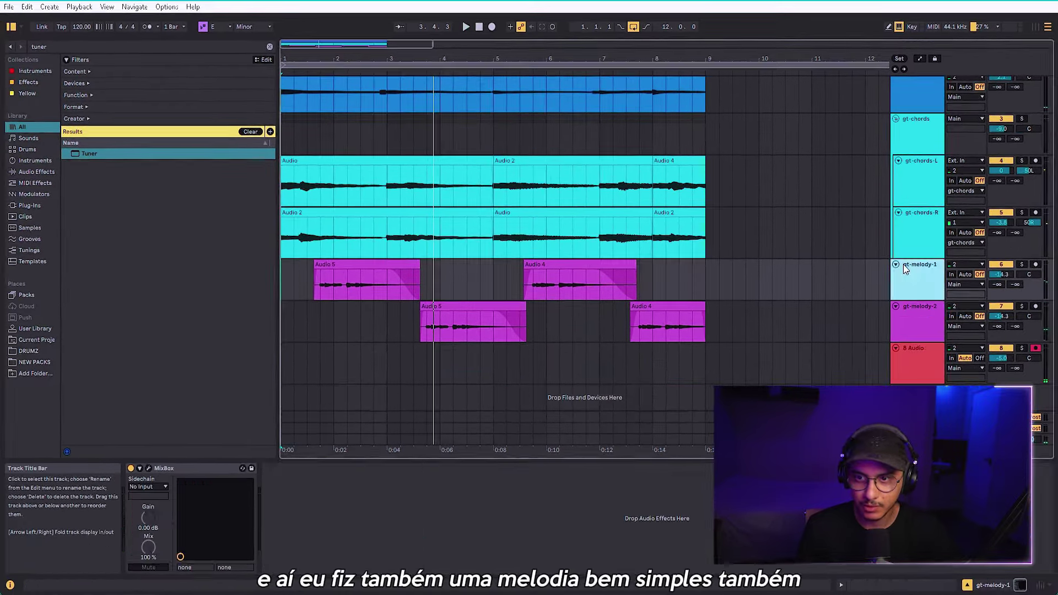
click(312, 286)
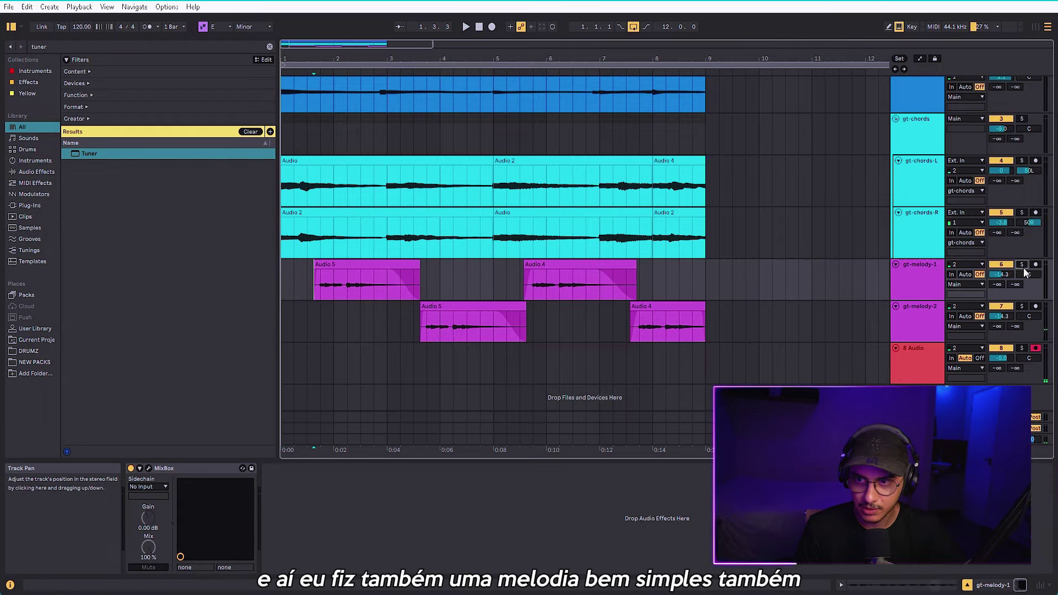
key(space)
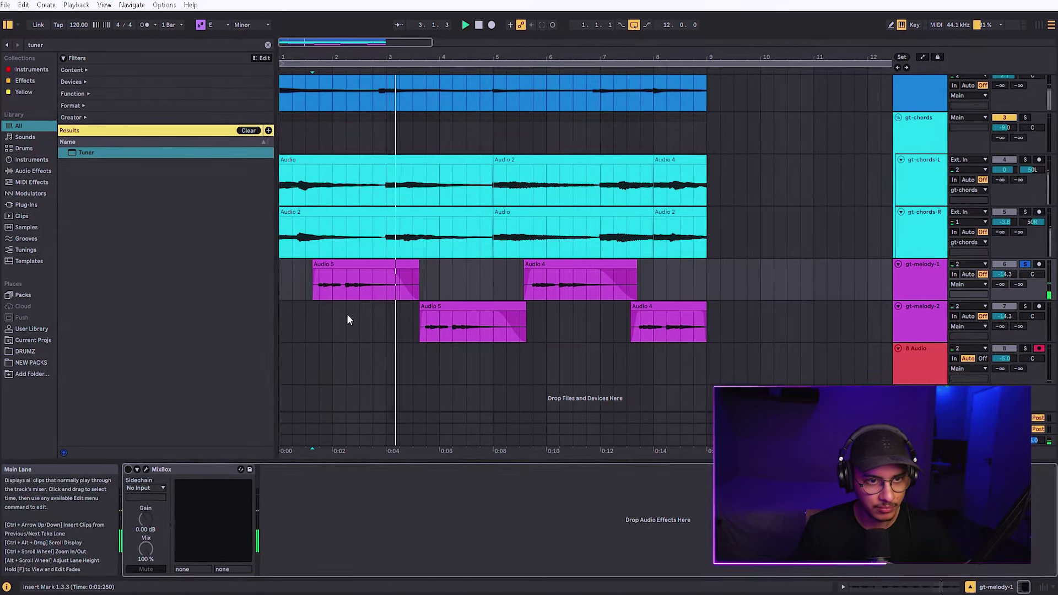
key(space)
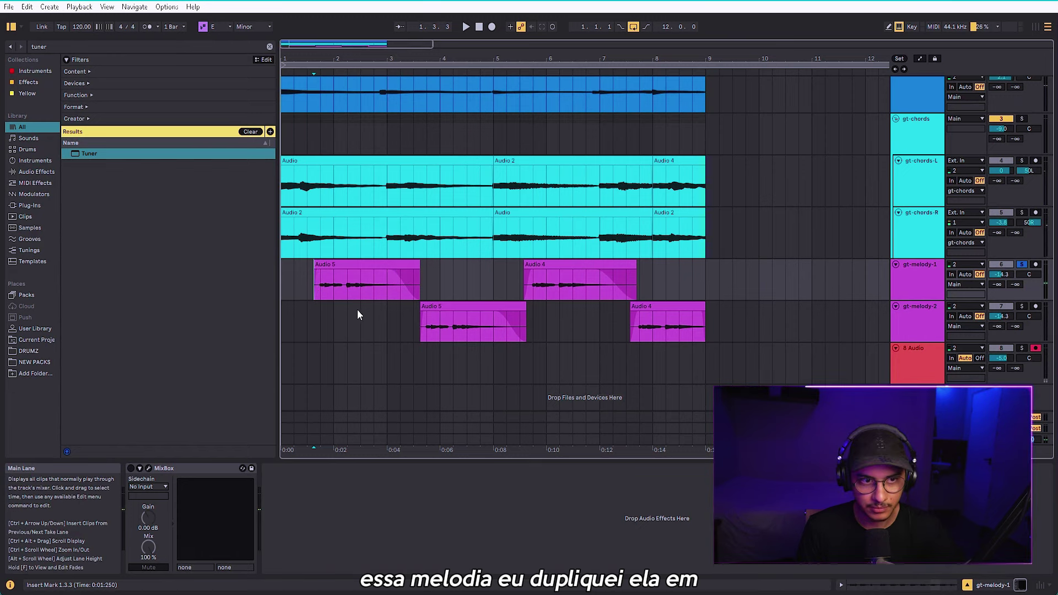
Turn MixBox back on for gt-melody-1, view its In the Cave preset and play the melody with it.
click(131, 468)
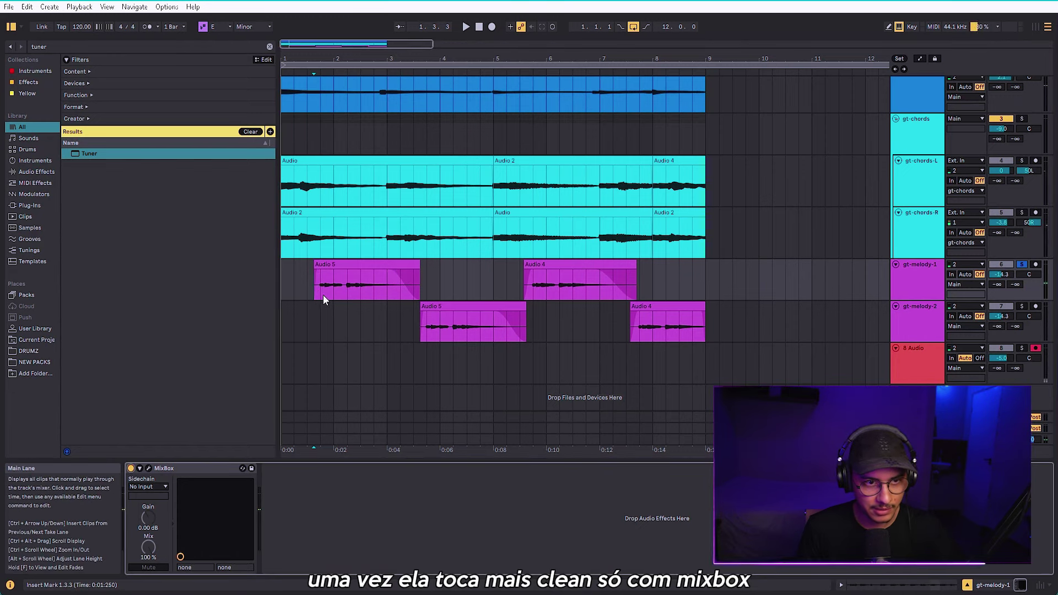
click(310, 287)
click(148, 469)
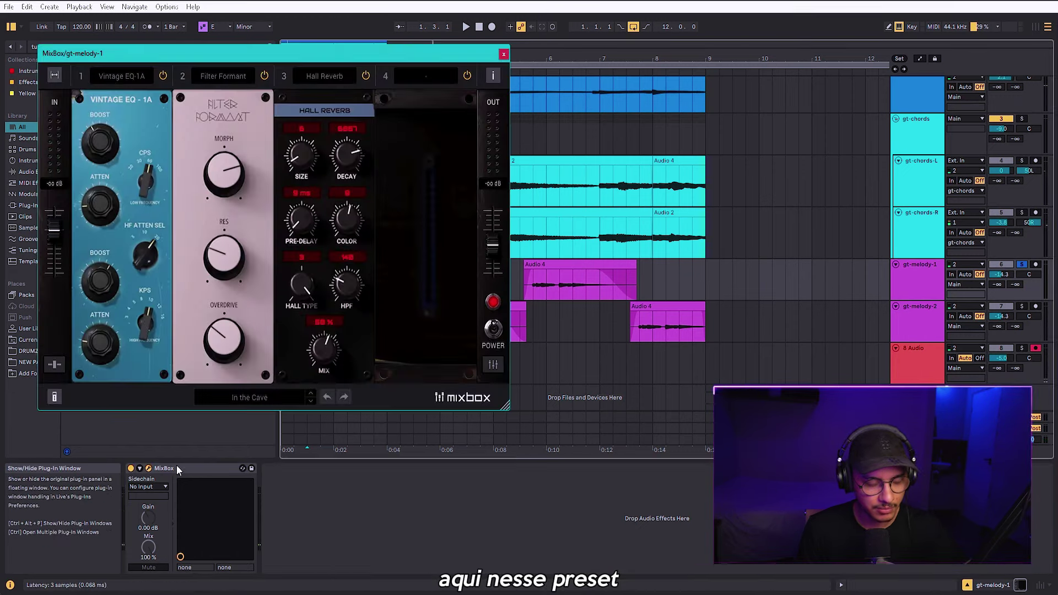
click(504, 54)
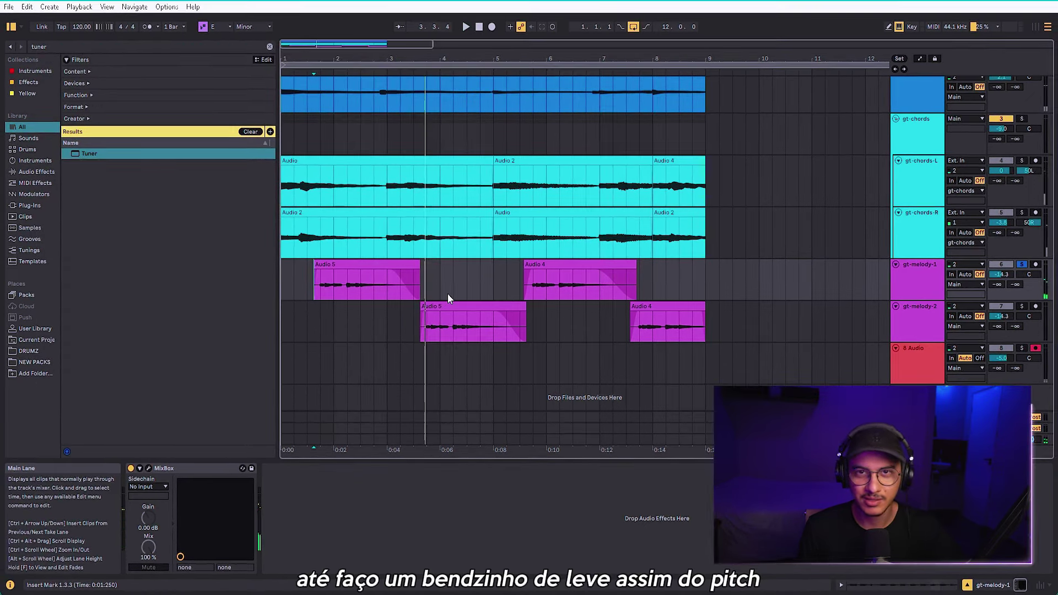
Solo gt-melody-2 instead of gt-melody-1 and show the MixBox In the Cave preset in its chain.
click(425, 333)
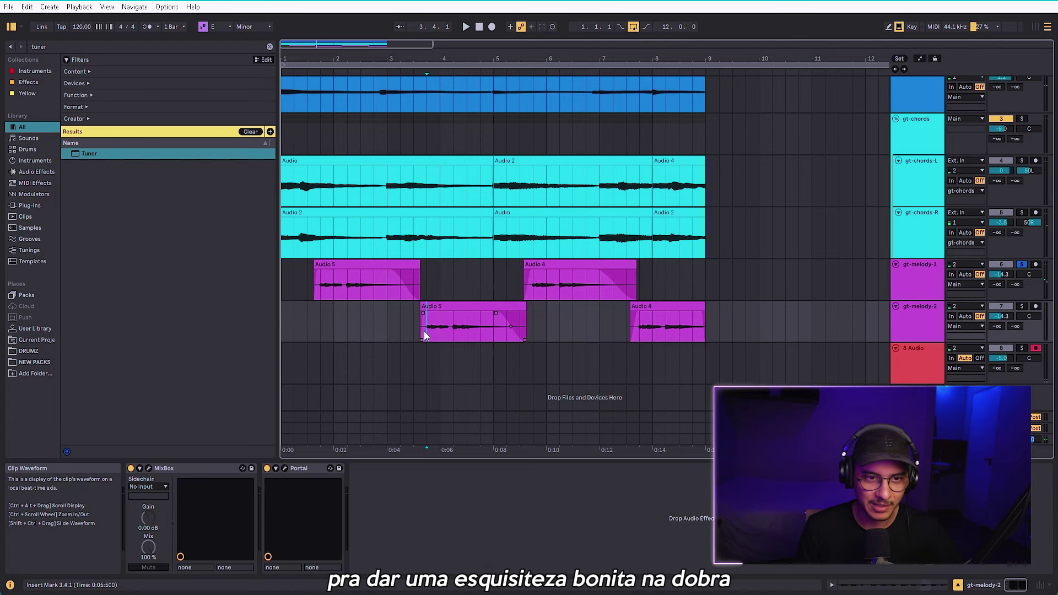
click(1022, 305)
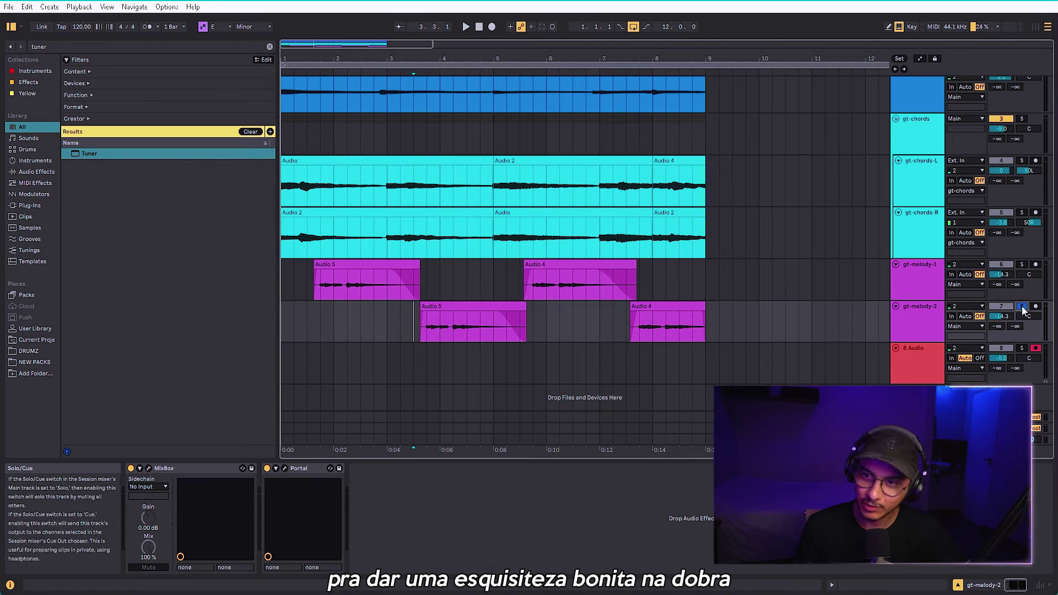
click(905, 319)
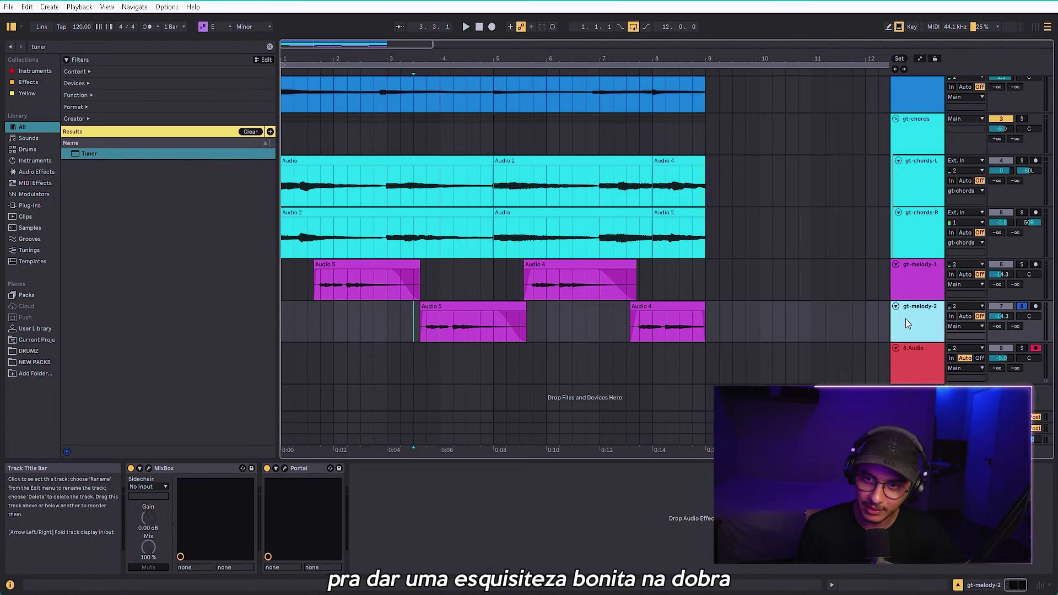
click(148, 470)
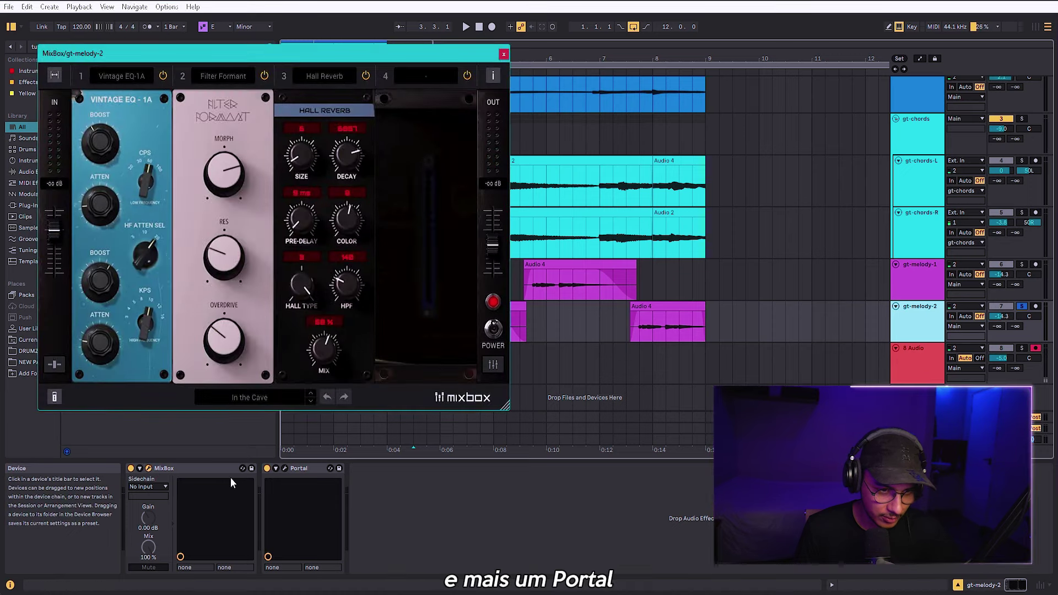
Show Portal's 12 Dark Halftime preset from Inception Vol. 2 on gt-melody-2, and play the track from bar 3.
click(284, 468)
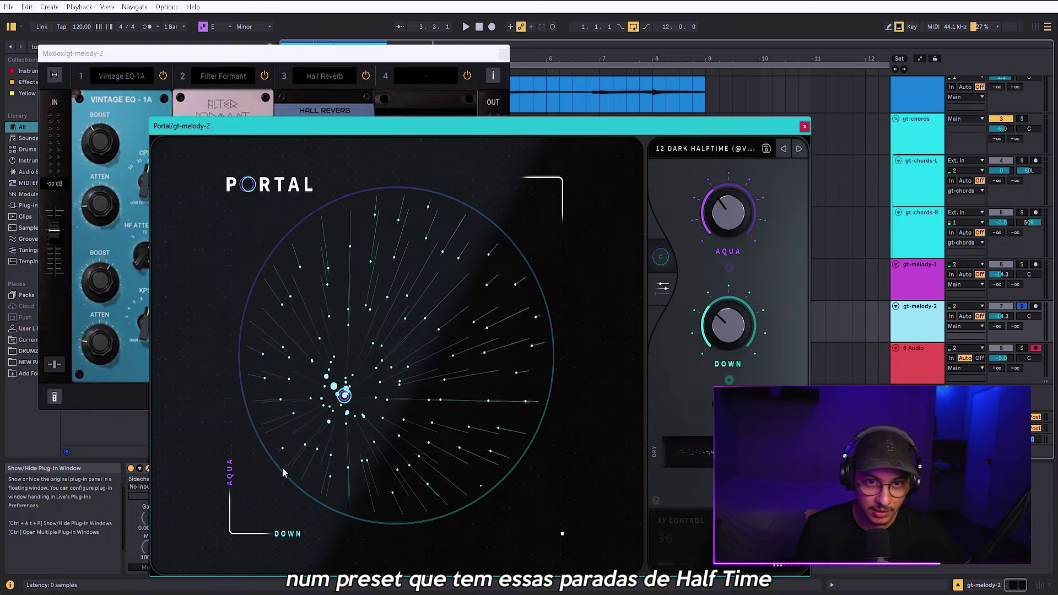
click(726, 155)
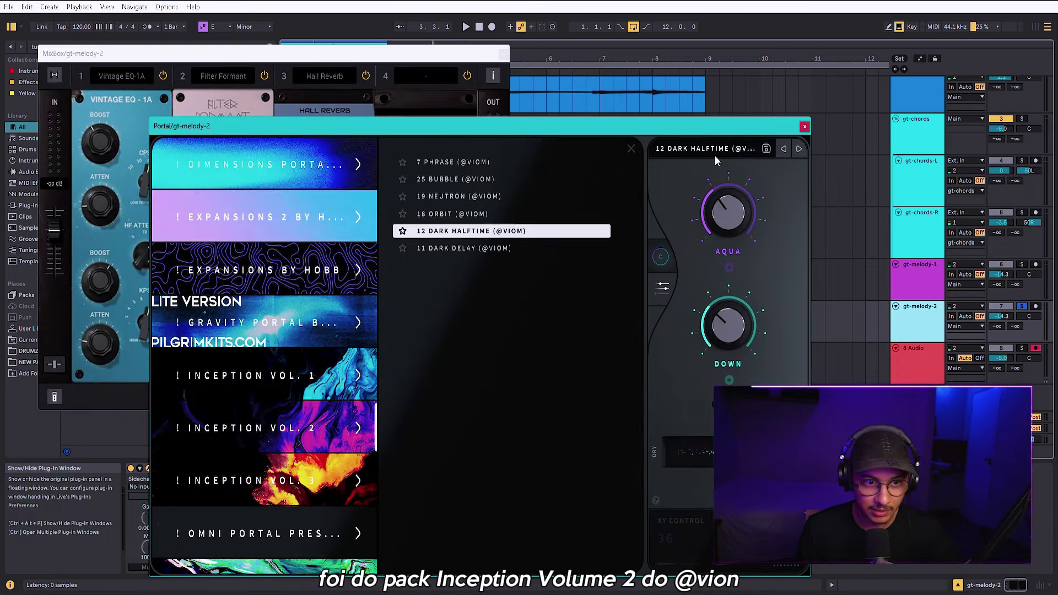
click(805, 128)
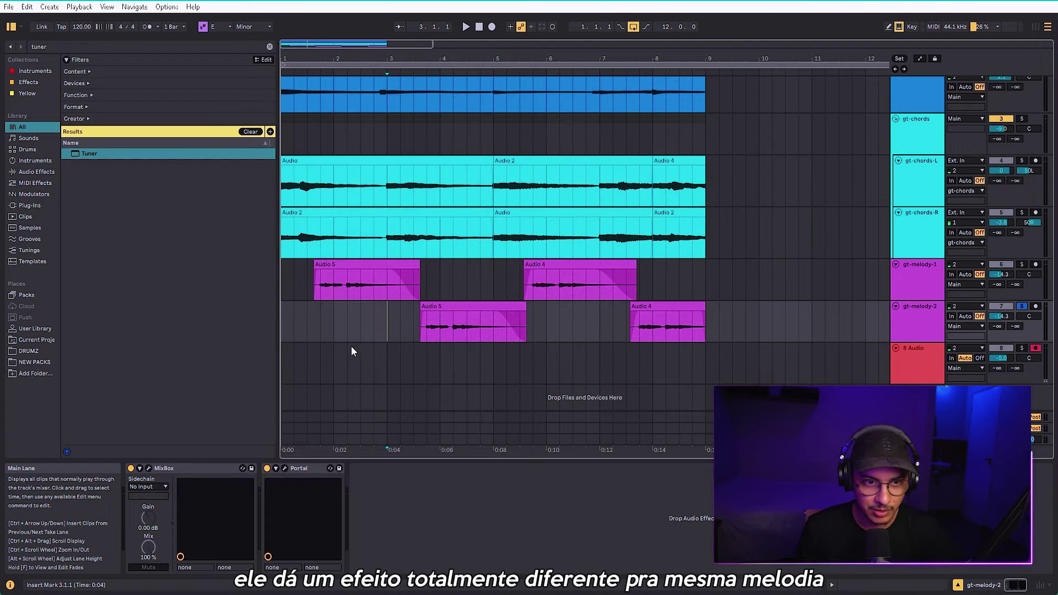
key(space)
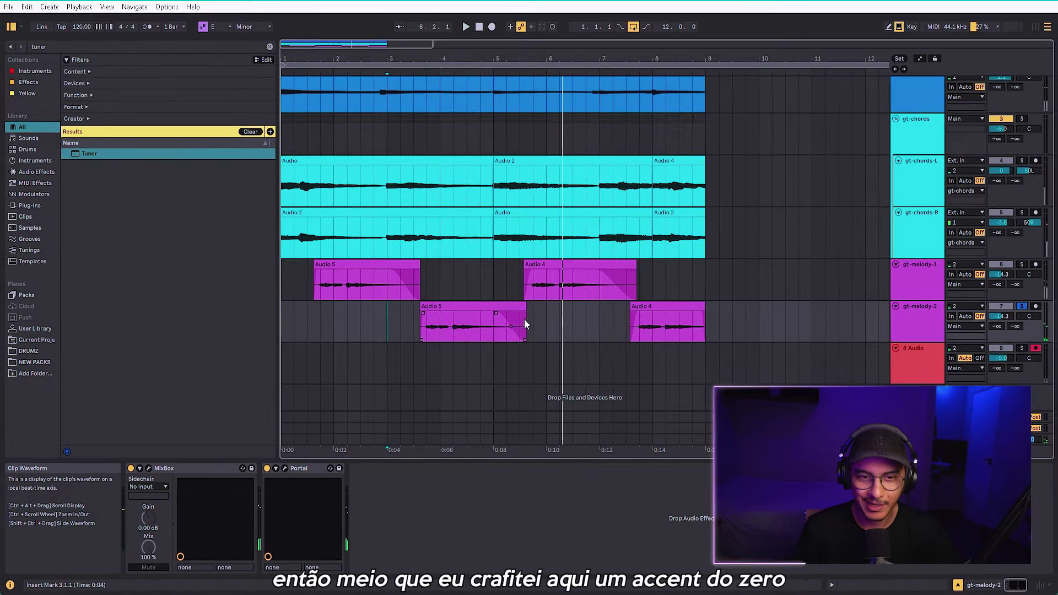
End the gt-melody-2 solo and look over all the tracks in the arrangement.
scroll(535, 317, up, 3)
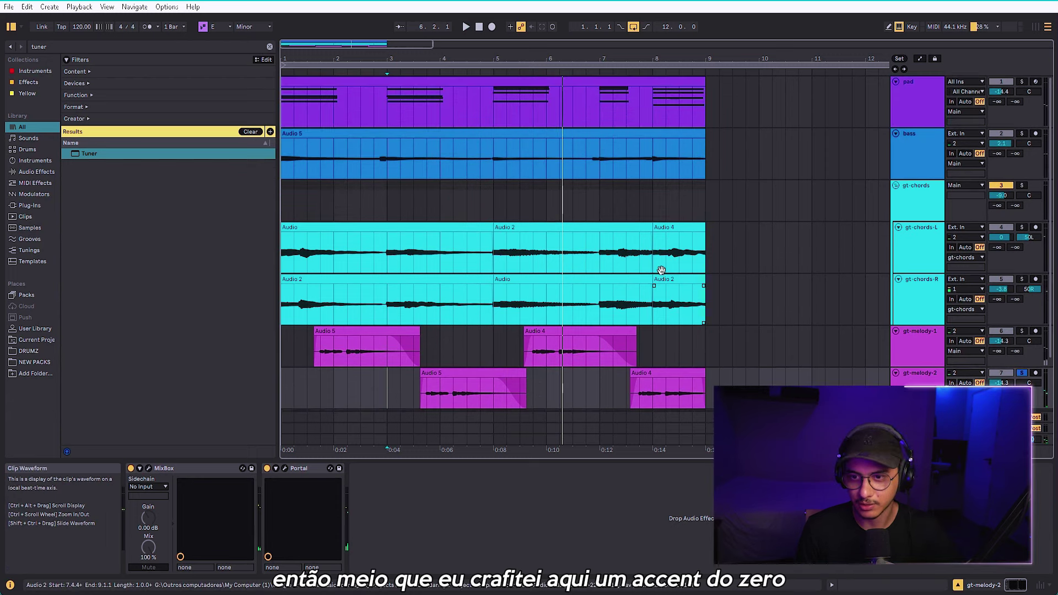
click(1022, 373)
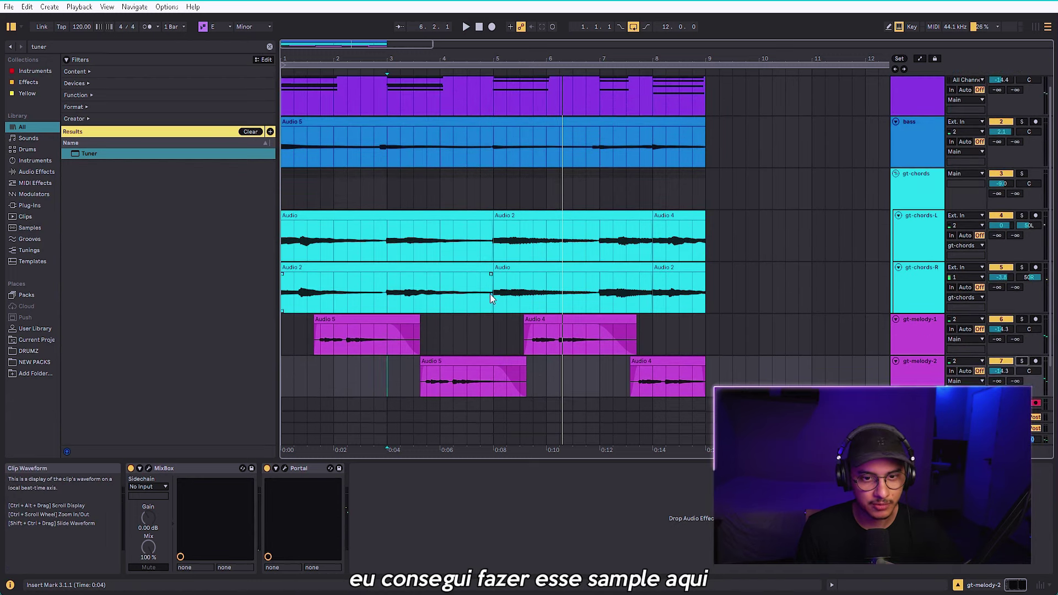
scroll(491, 293, up, 1)
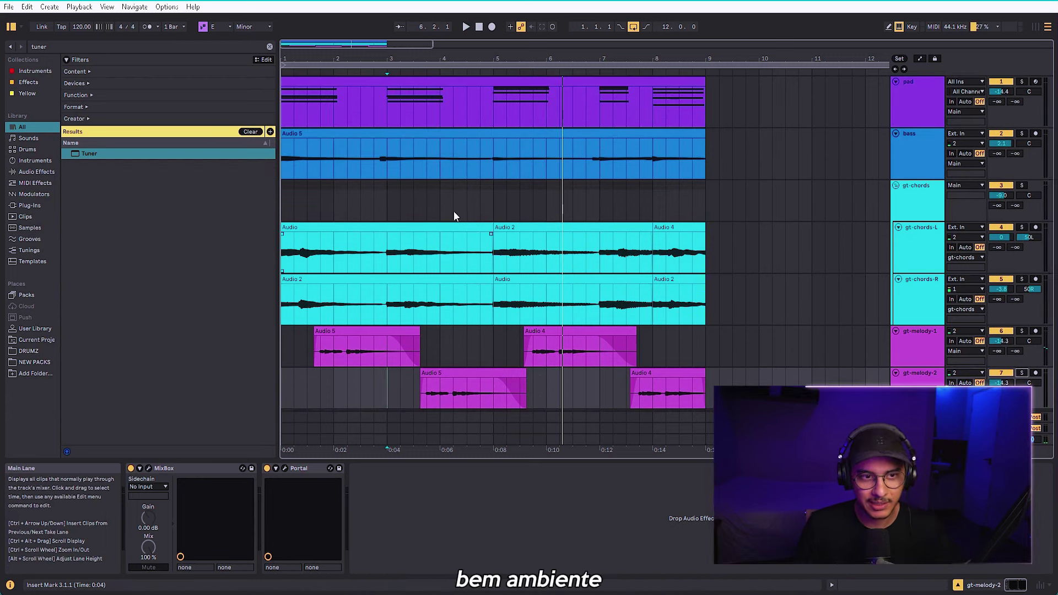
scroll(441, 254, down, 3)
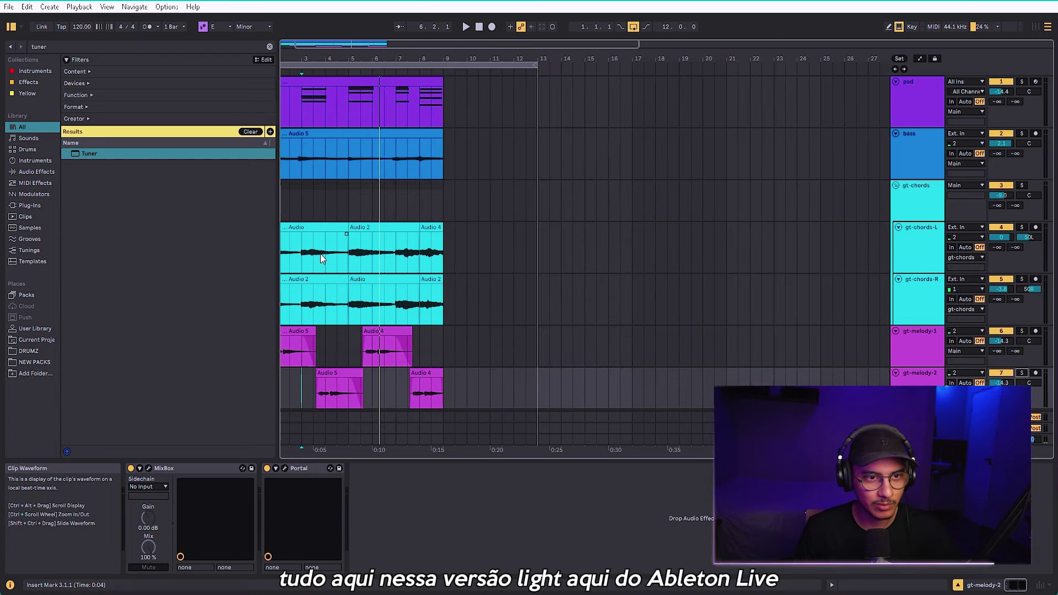
scroll(319, 254, left, 1)
scroll(799, 287, down, 2)
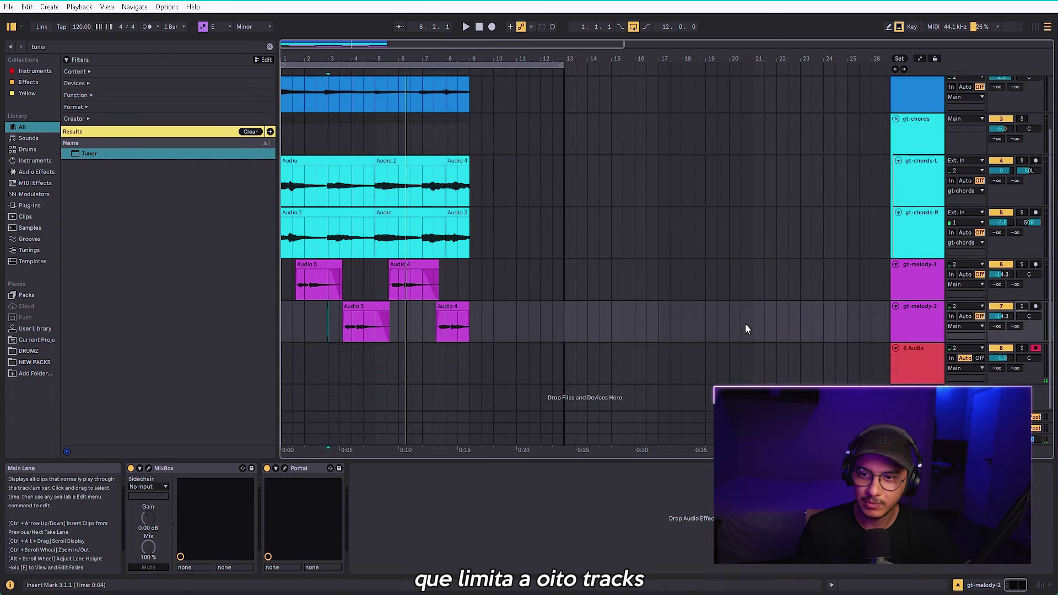
scroll(425, 330, up, 2)
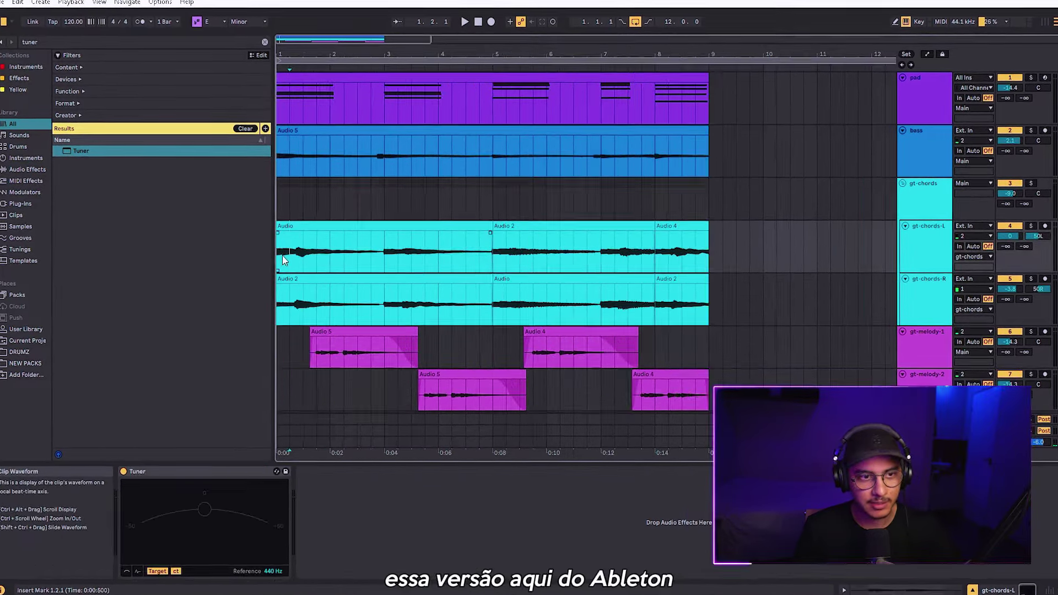
Show Analog Lab V on the pad track and the MixBox In the Cave preset on gt-melody-1.
click(911, 345)
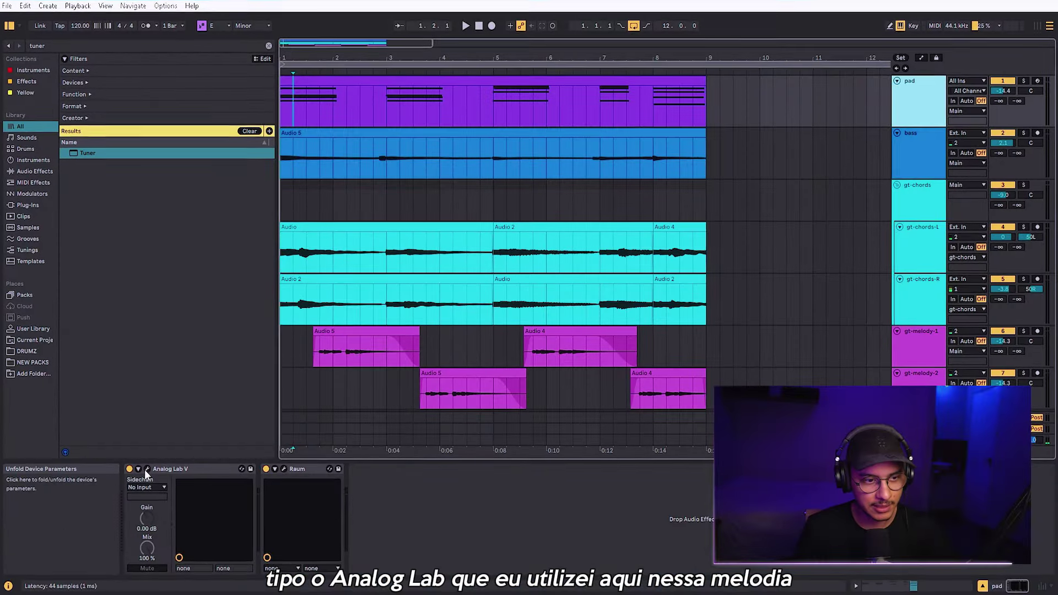
click(146, 469)
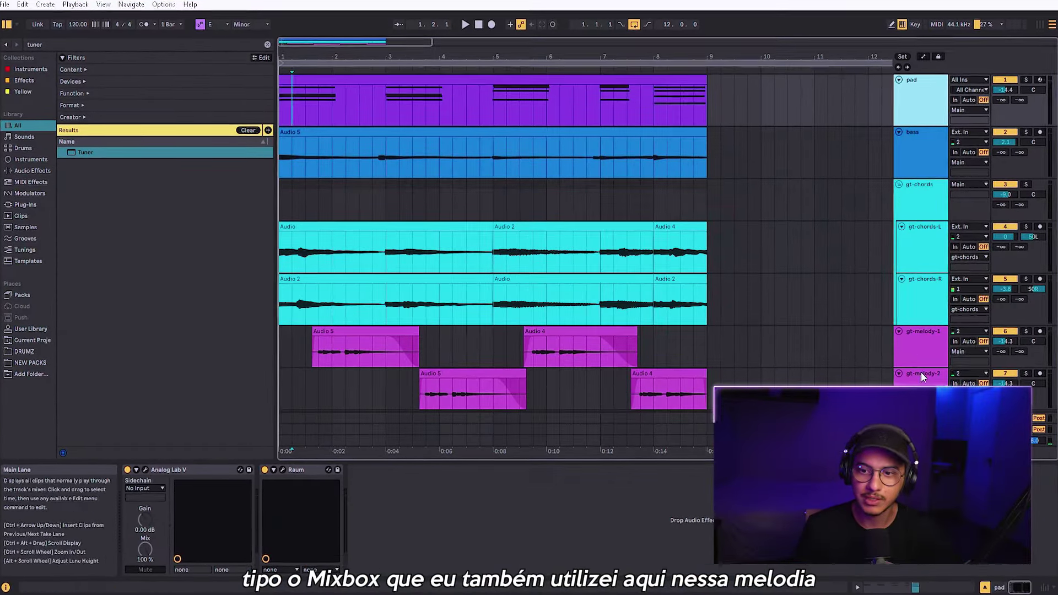
click(916, 349)
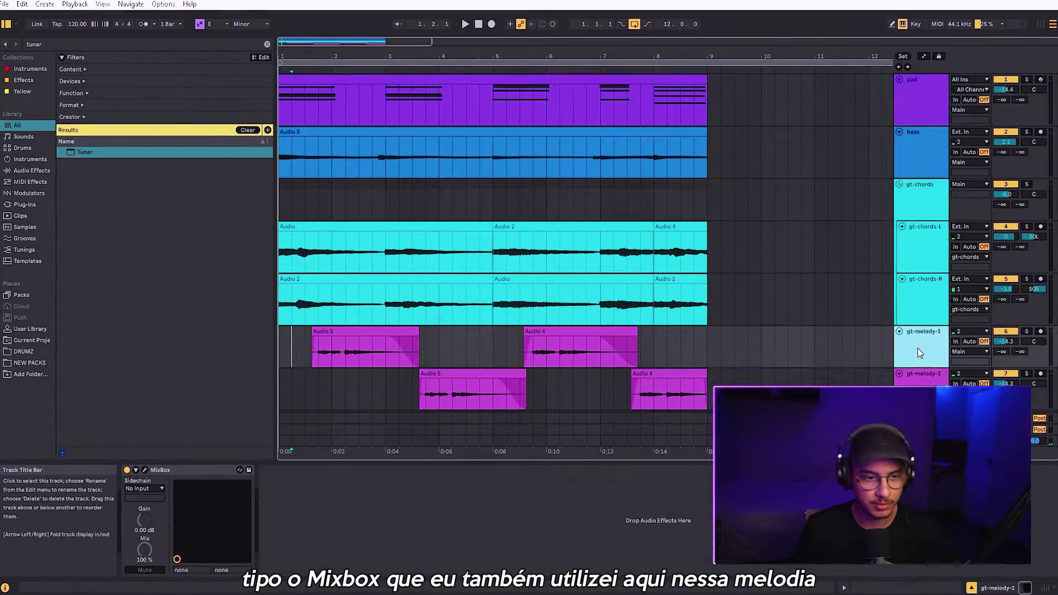
click(144, 470)
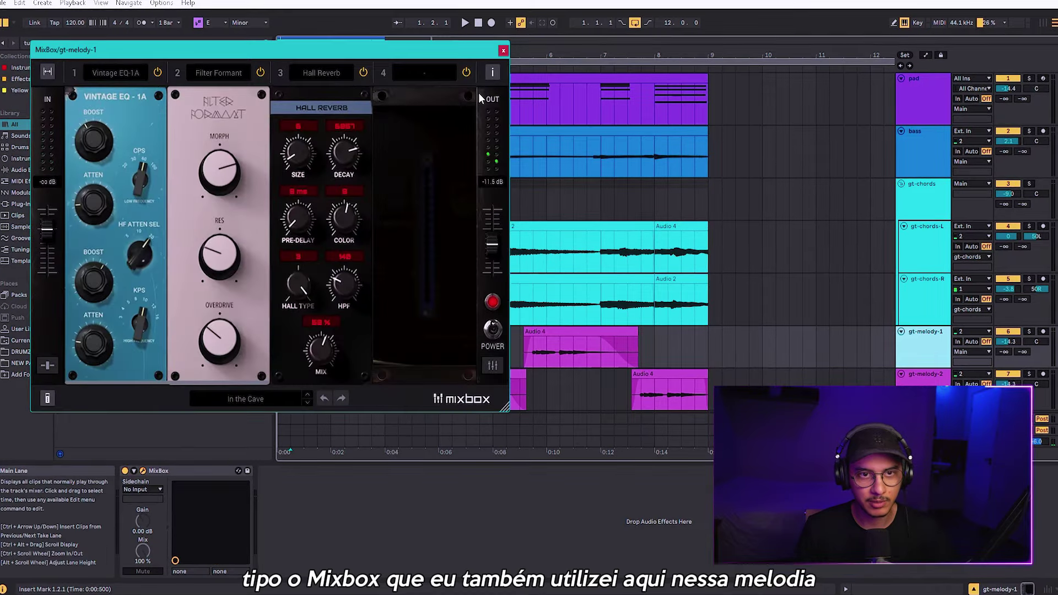